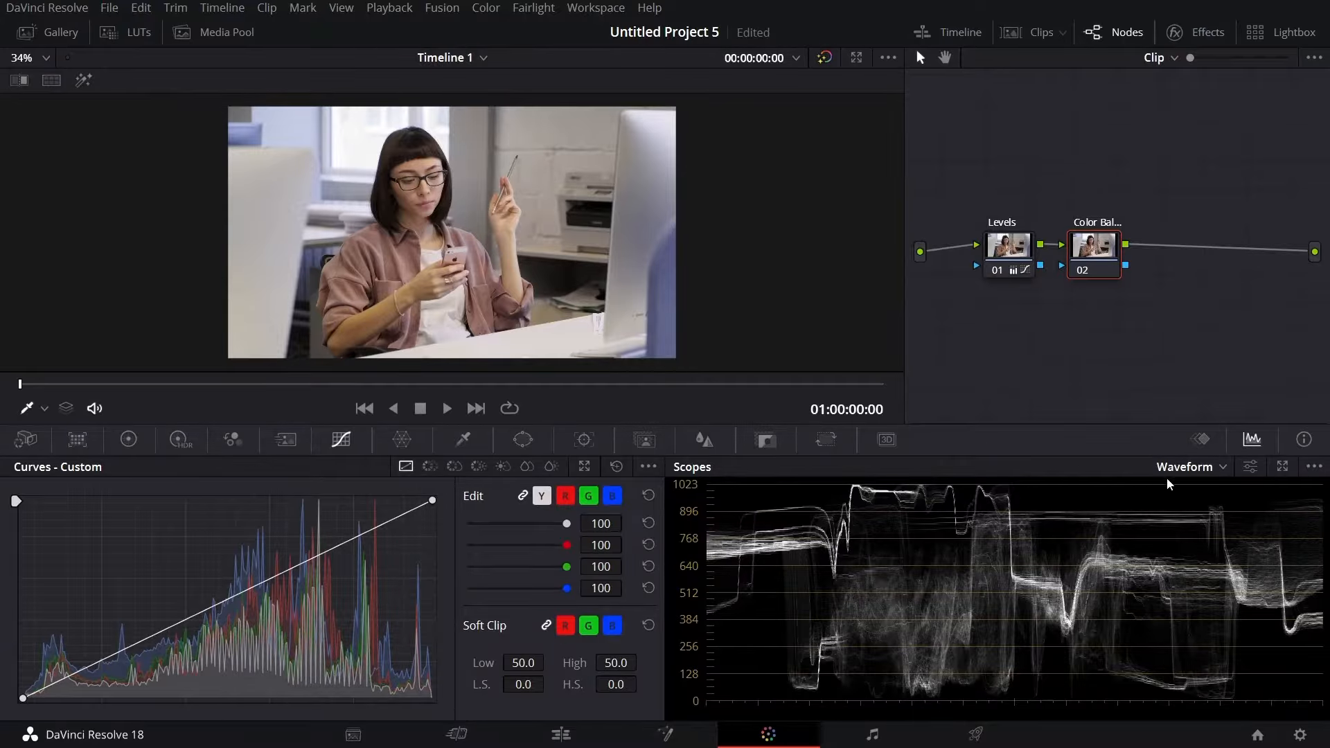
# Switch the scopes to the Parade display and open the primaries color wheels to examine the office clip's channel balance
pyautogui.click(1186, 467)
pyautogui.click(1192, 496)
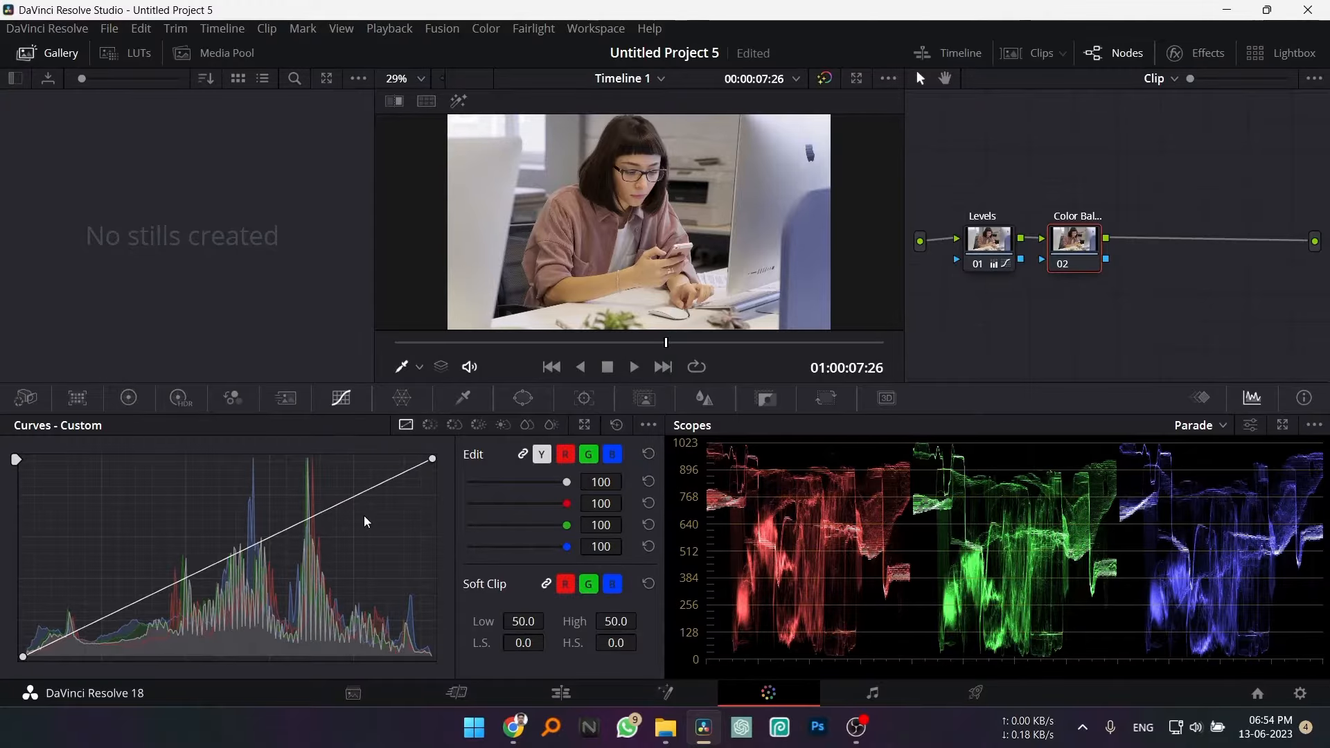
pyautogui.click(128, 398)
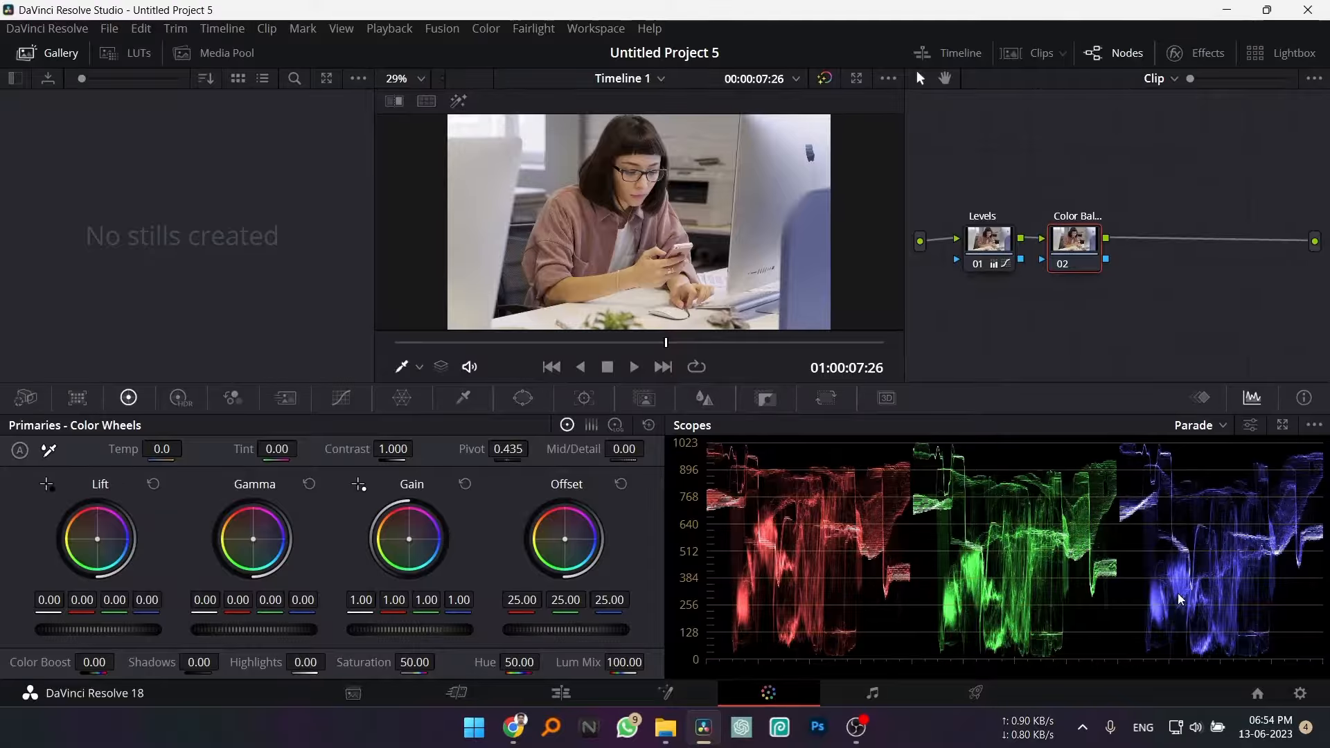
pyautogui.scroll(2, 720, 464)
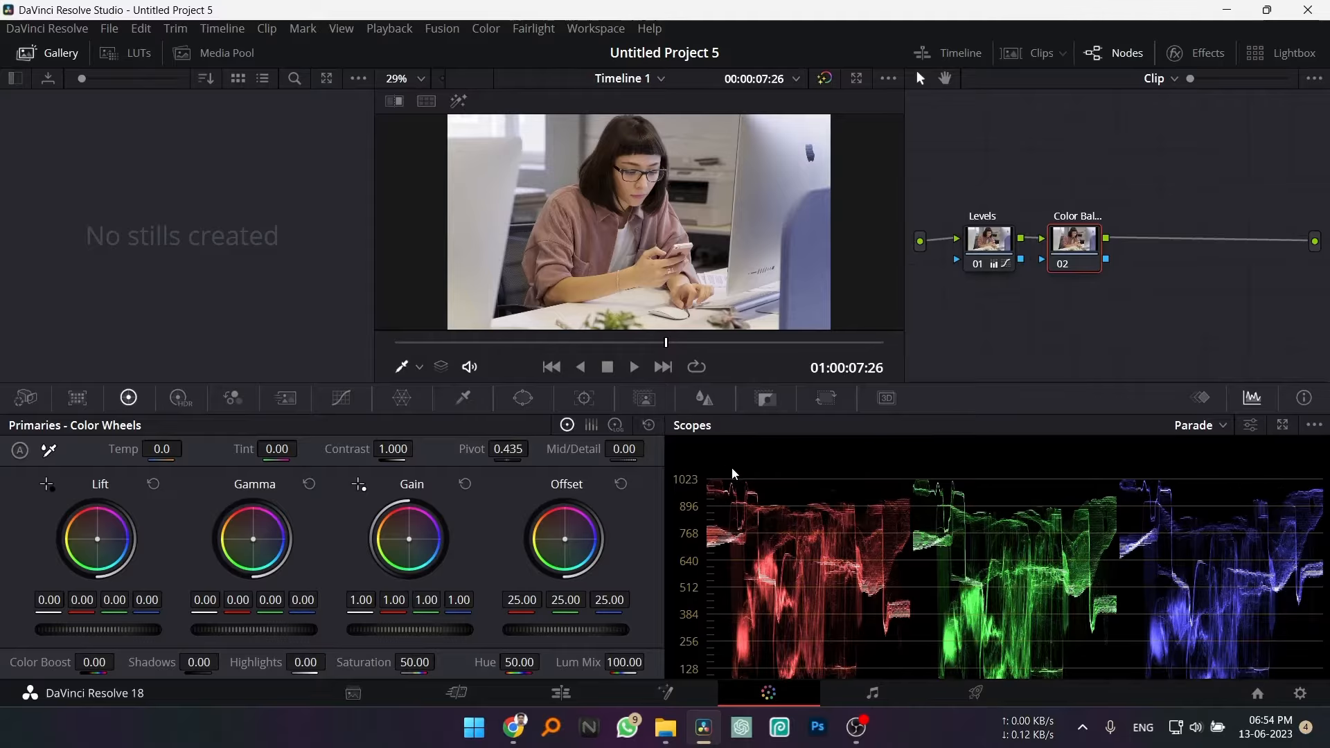
pyautogui.scroll(-1, 783, 487)
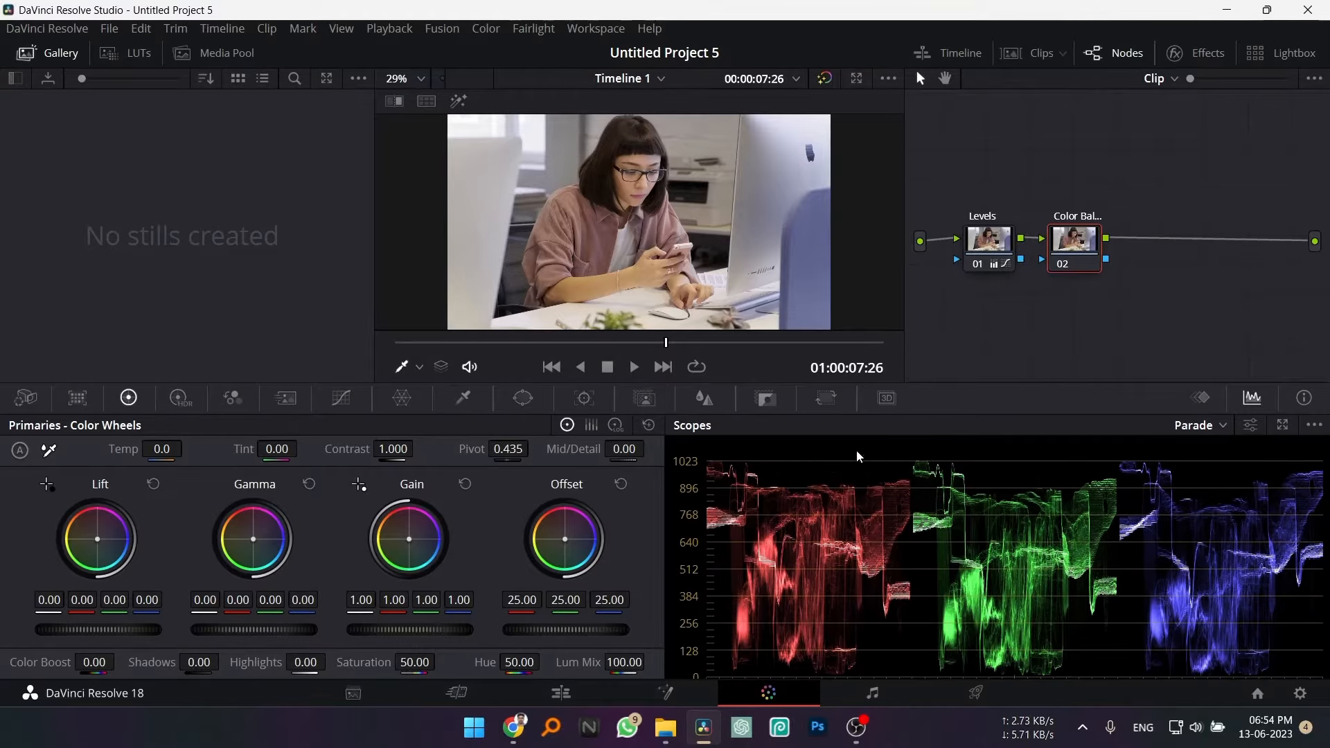
pyautogui.scroll(-1, 1244, 480)
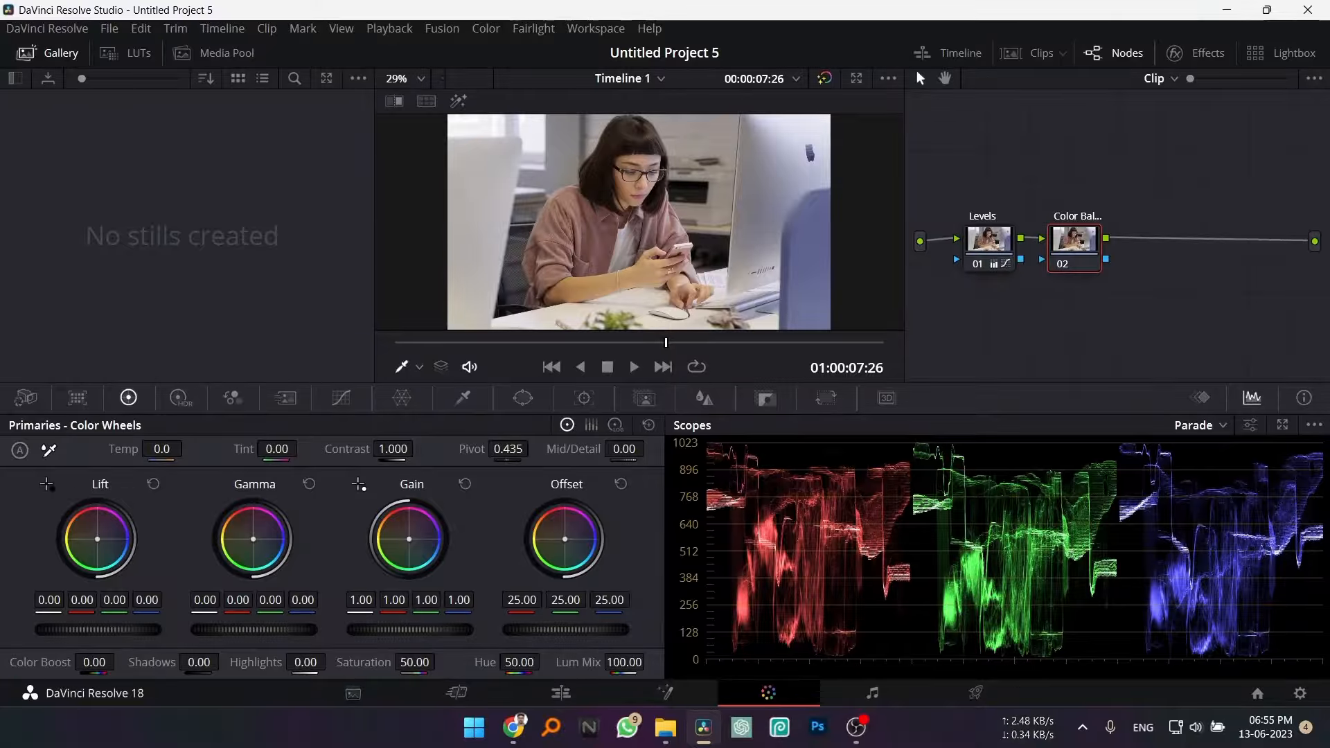
pyautogui.moveTo(97, 539)
pyautogui.mouseDown()
pyautogui.moveTo(109, 541)
pyautogui.moveTo(97, 537)
pyautogui.mouseUp()
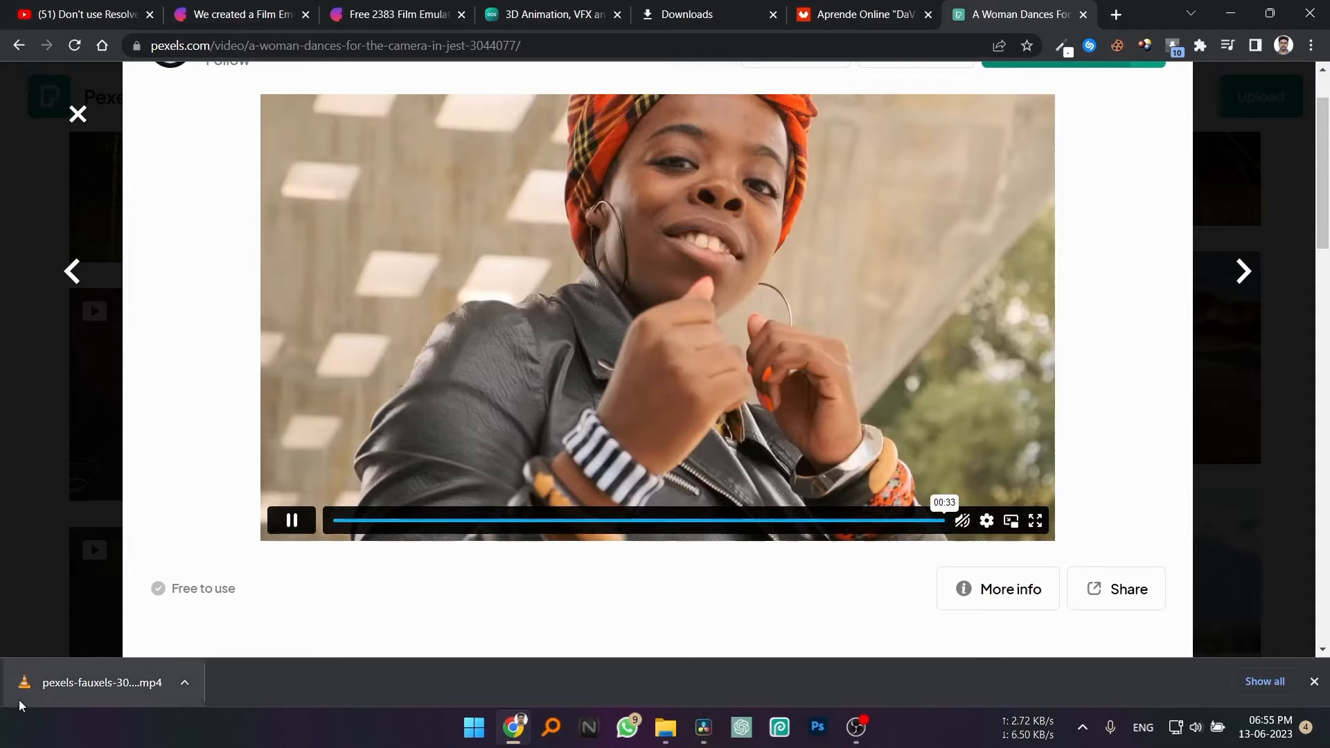
# Add the downloaded pexels-fauxels video after the first clip on Video 1 and open it for grading at 01:00:26:14
pyautogui.moveTo(56, 691); pyautogui.dragTo(772, 546)
pyautogui.moveTo(749, 427); pyautogui.dragTo(780, 427)
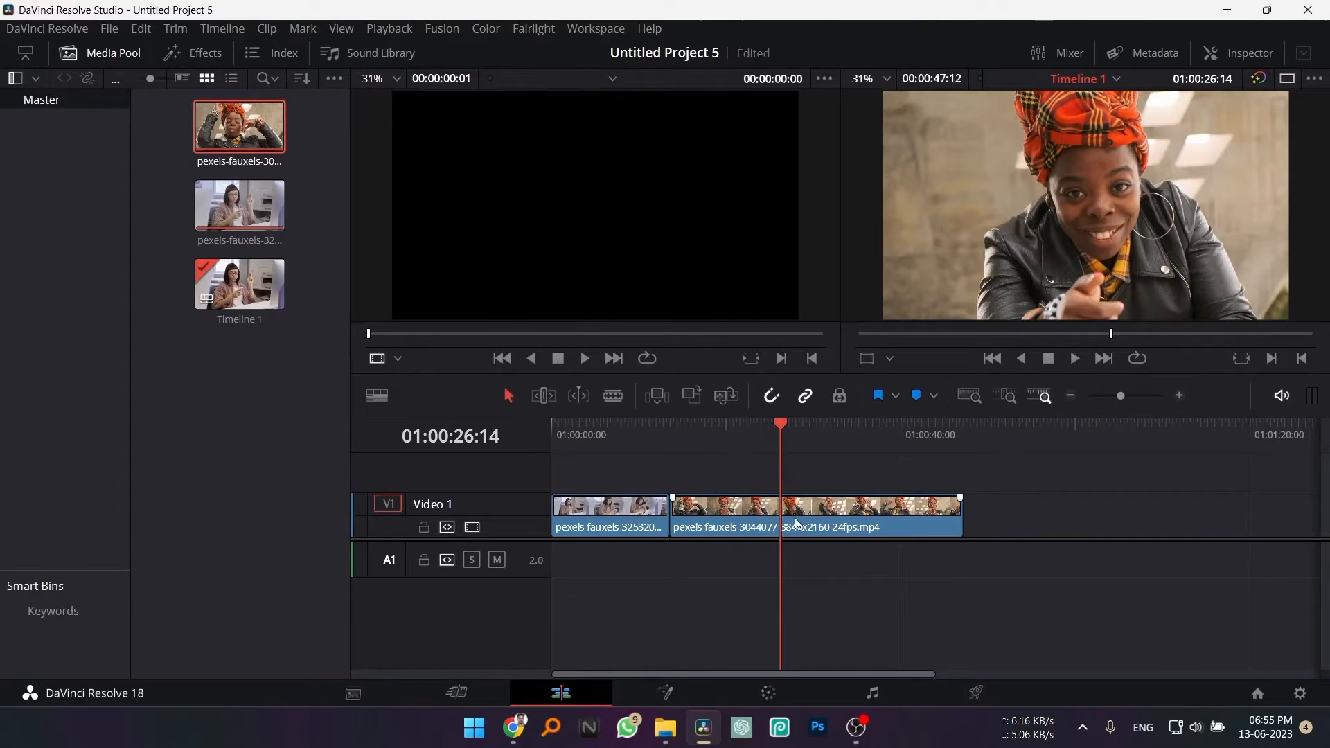
pyautogui.click(784, 690)
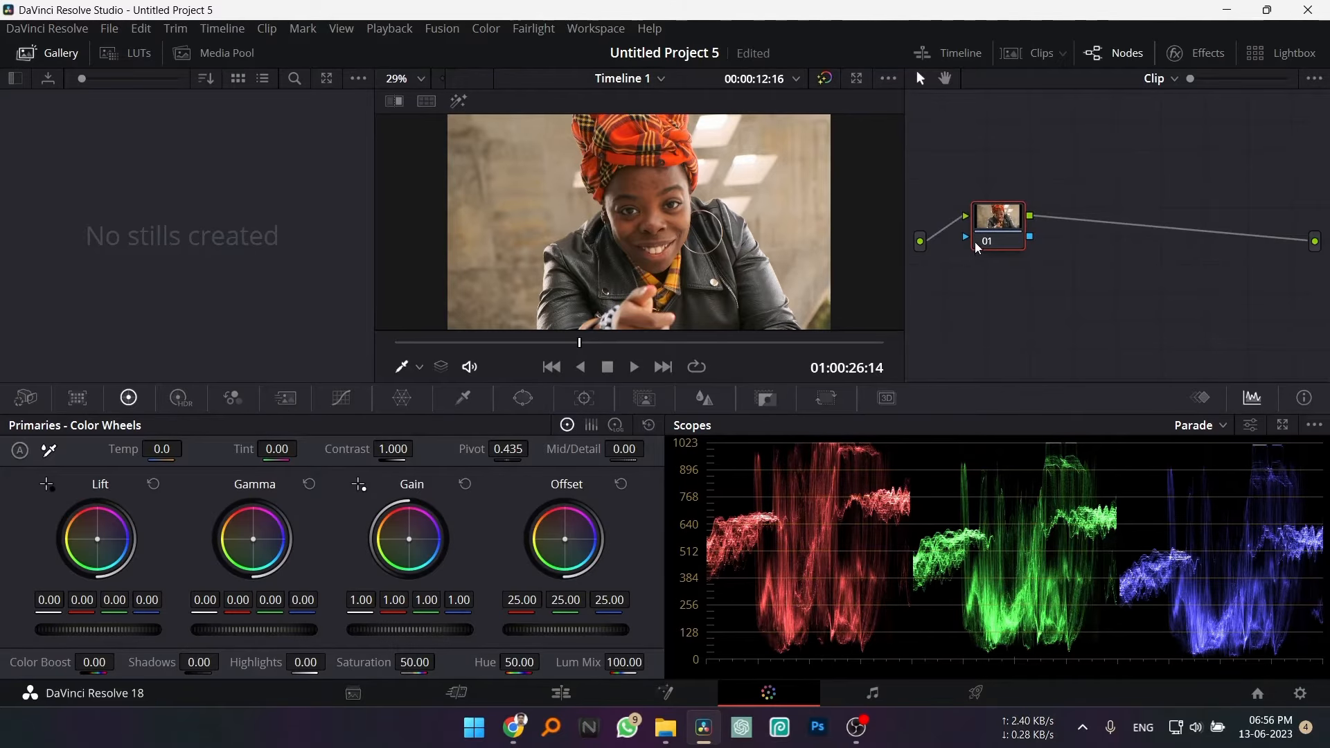
# Label the new clip's first node "Levels"
pyautogui.rightClick(996, 233)
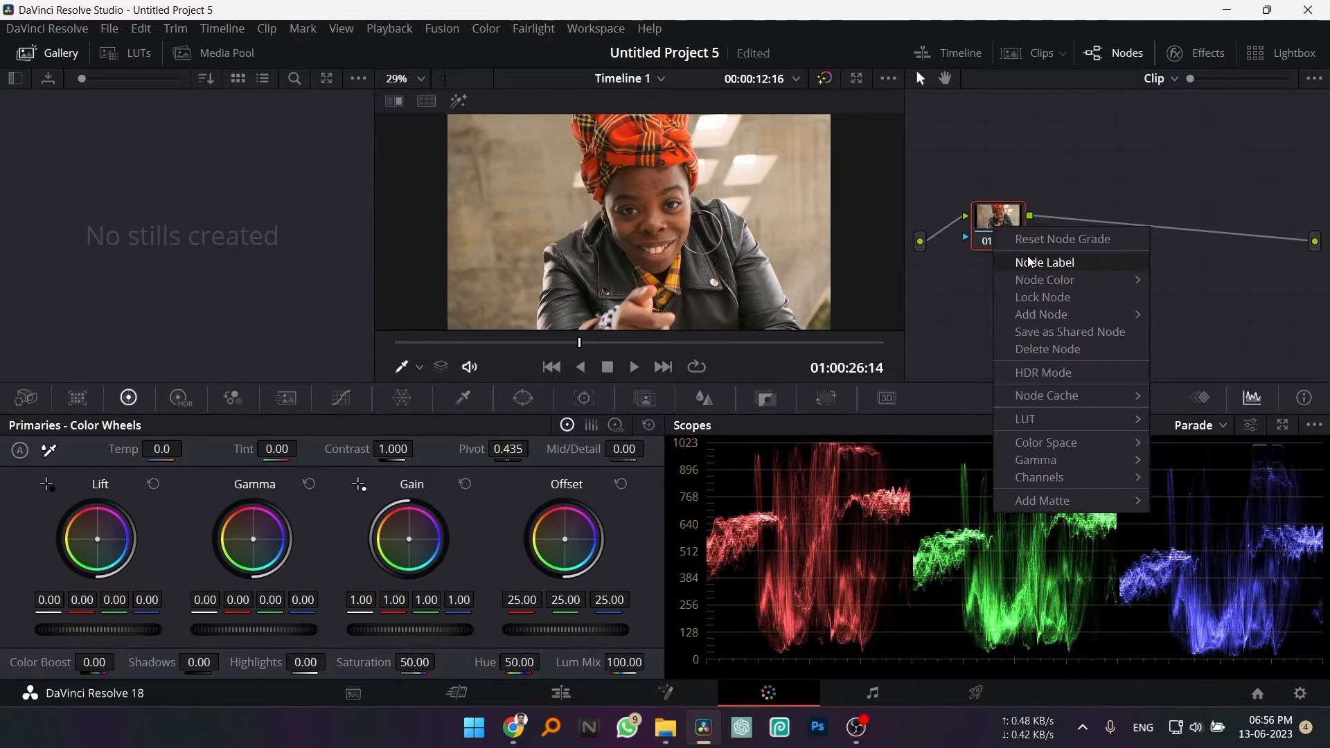
pyautogui.click(982, 172)
pyautogui.write('Levels')
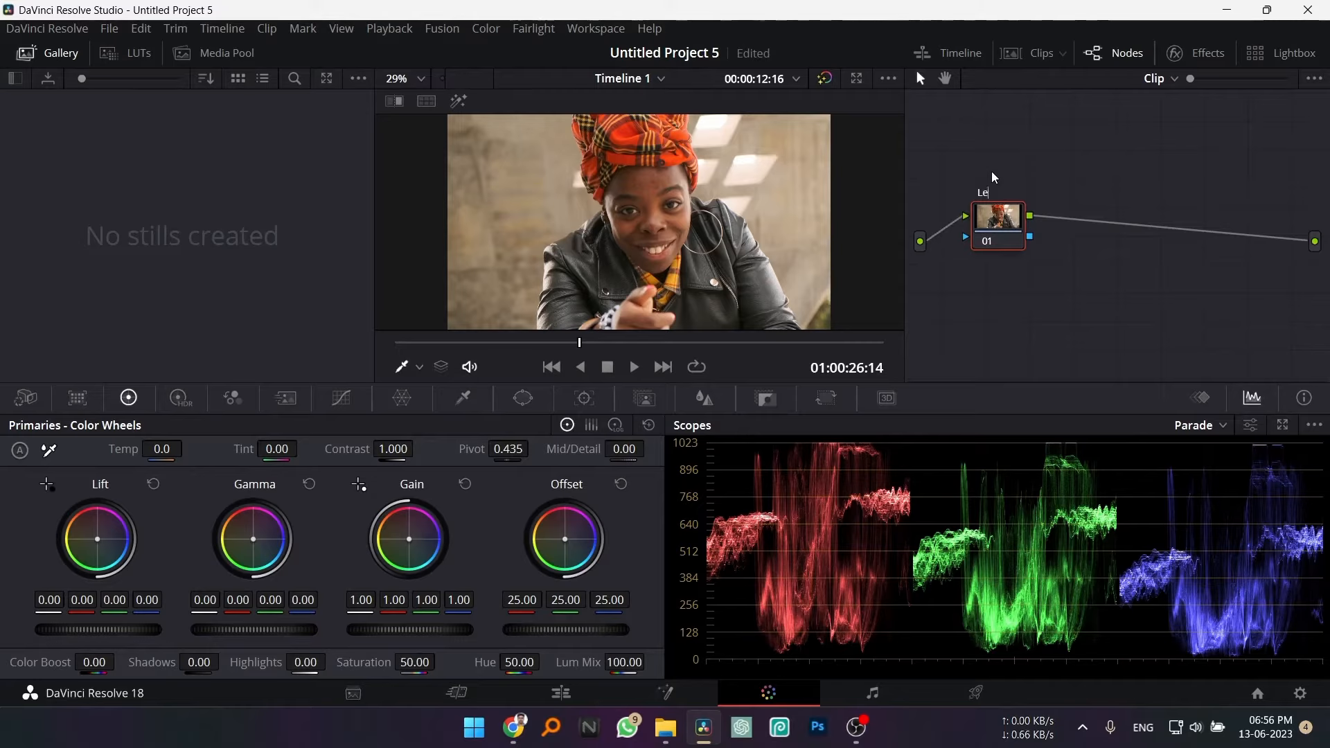
pyautogui.press('Return')
# Using the Waveform scope, set the Levels node's lift to -0.01 and its gamma to 0.03
pyautogui.click(1212, 426)
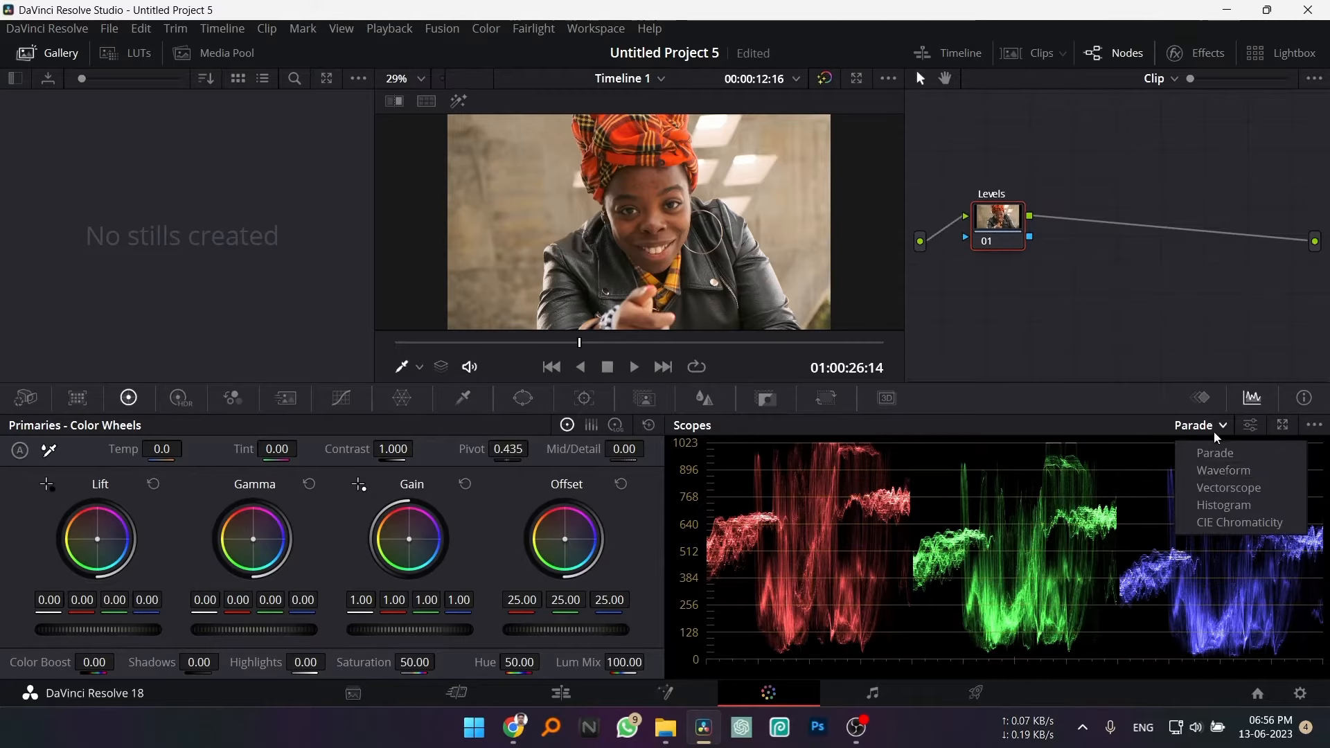
pyautogui.click(1278, 469)
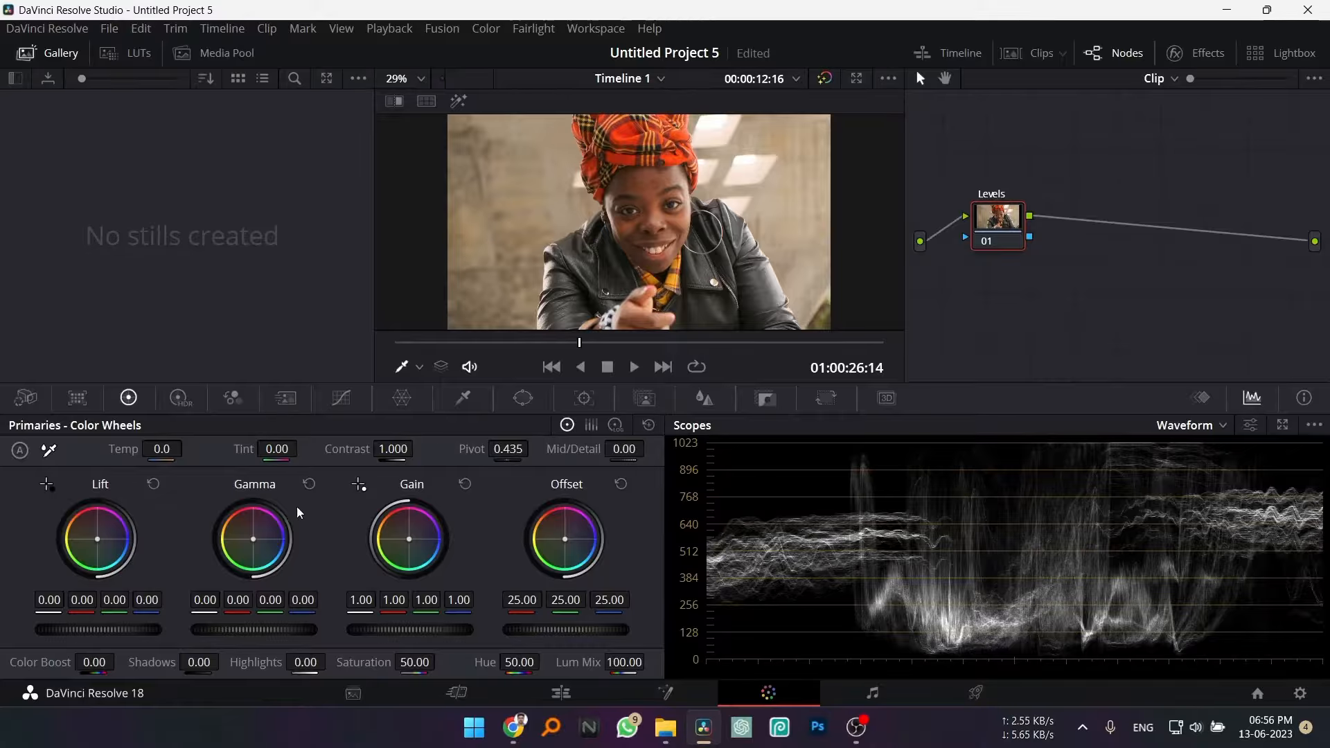
pyautogui.moveTo(98, 629)
pyautogui.mouseDown()
pyautogui.moveTo(78, 629)
pyautogui.moveTo(93, 629)
pyautogui.mouseUp()
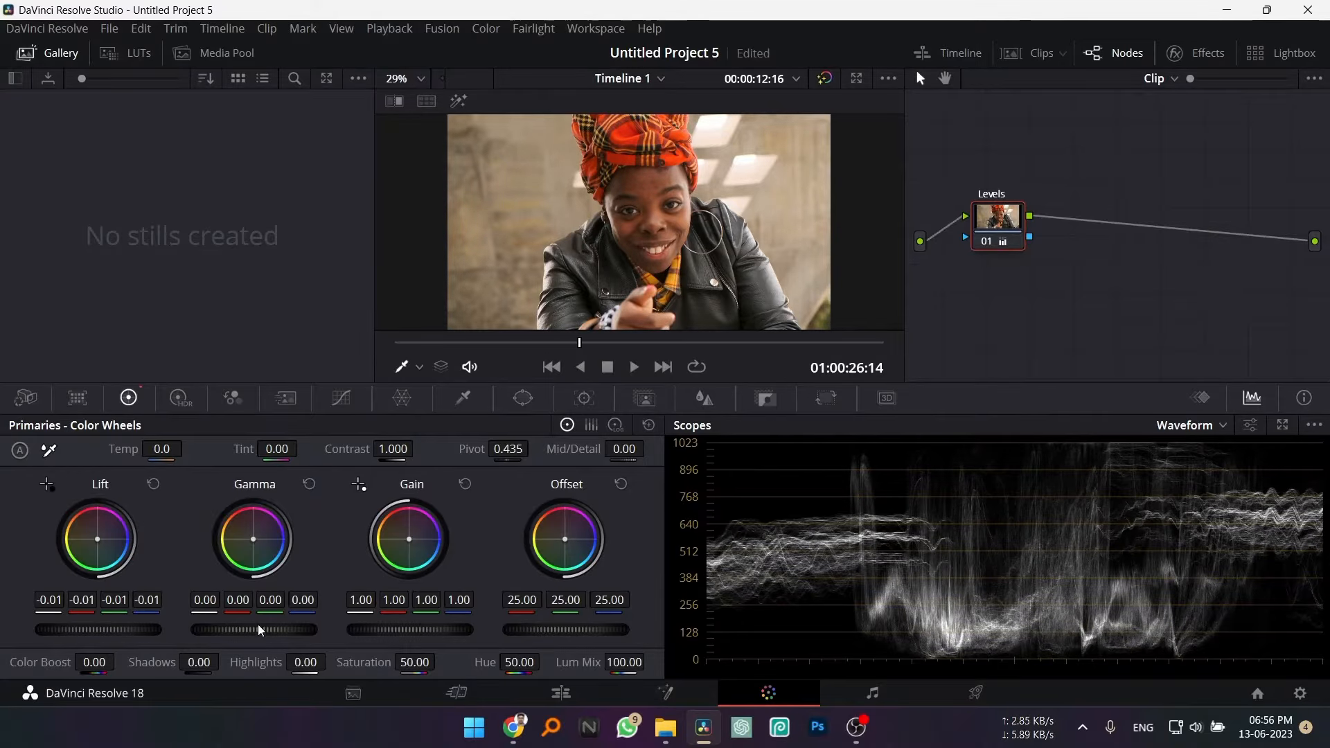
pyautogui.moveTo(267, 630); pyautogui.dragTo(274, 631)
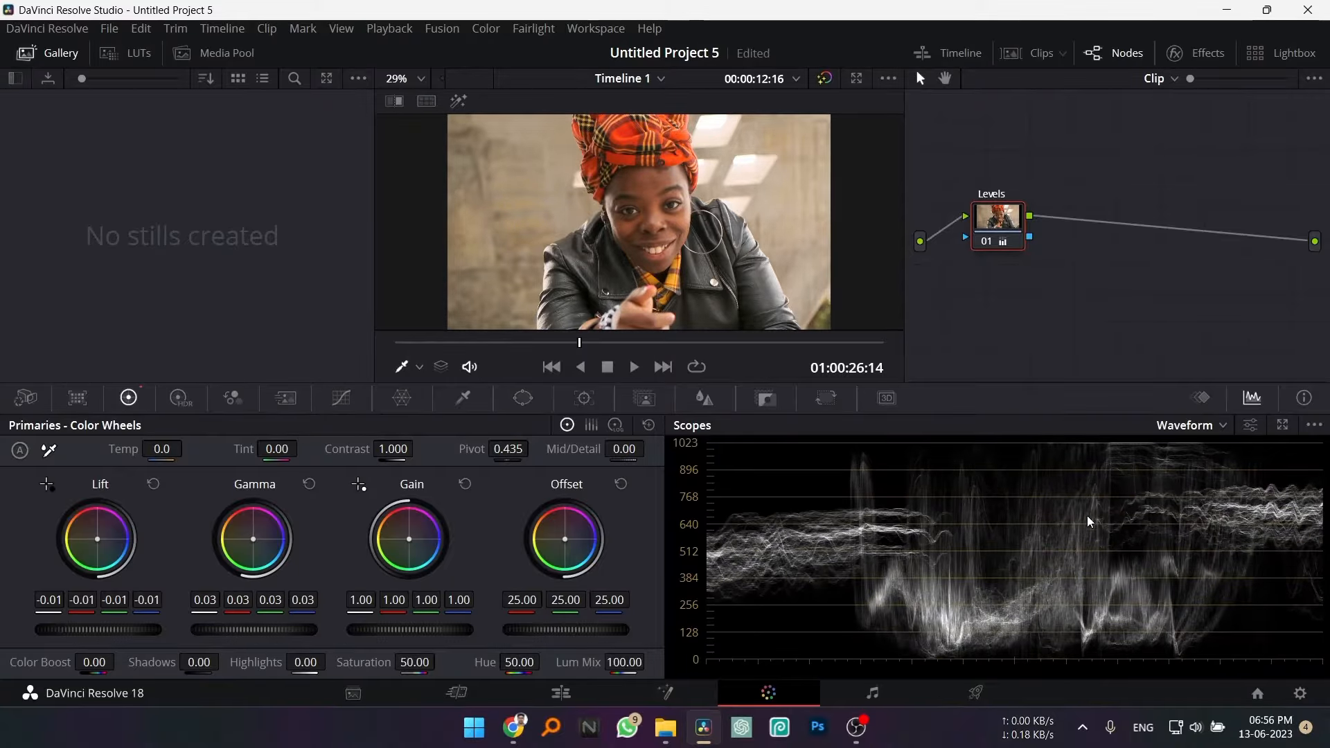
# Shape the Levels node's custom curve into a gentle S by slightly lowering the shadows and raising the highlights
pyautogui.click(340, 397)
pyautogui.moveTo(105, 621); pyautogui.dragTo(102, 629)
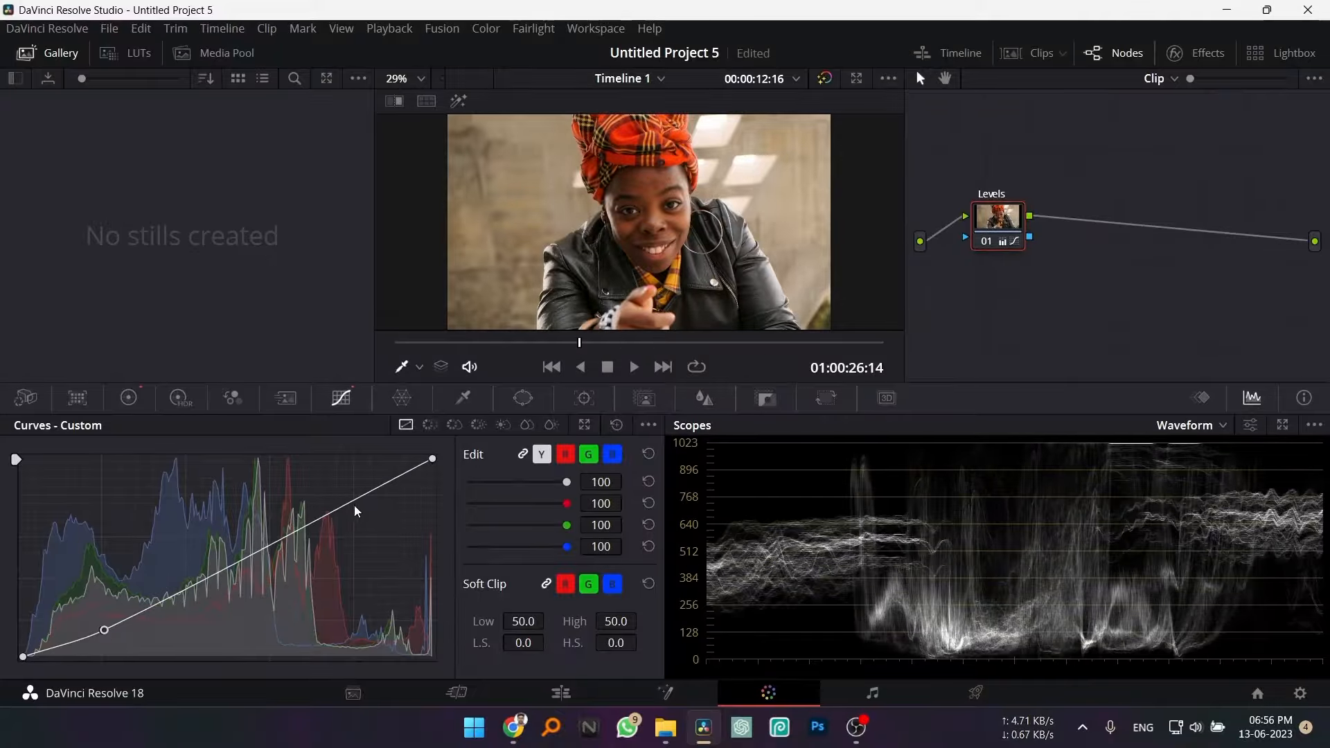
pyautogui.moveTo(354, 505); pyautogui.dragTo(350, 499)
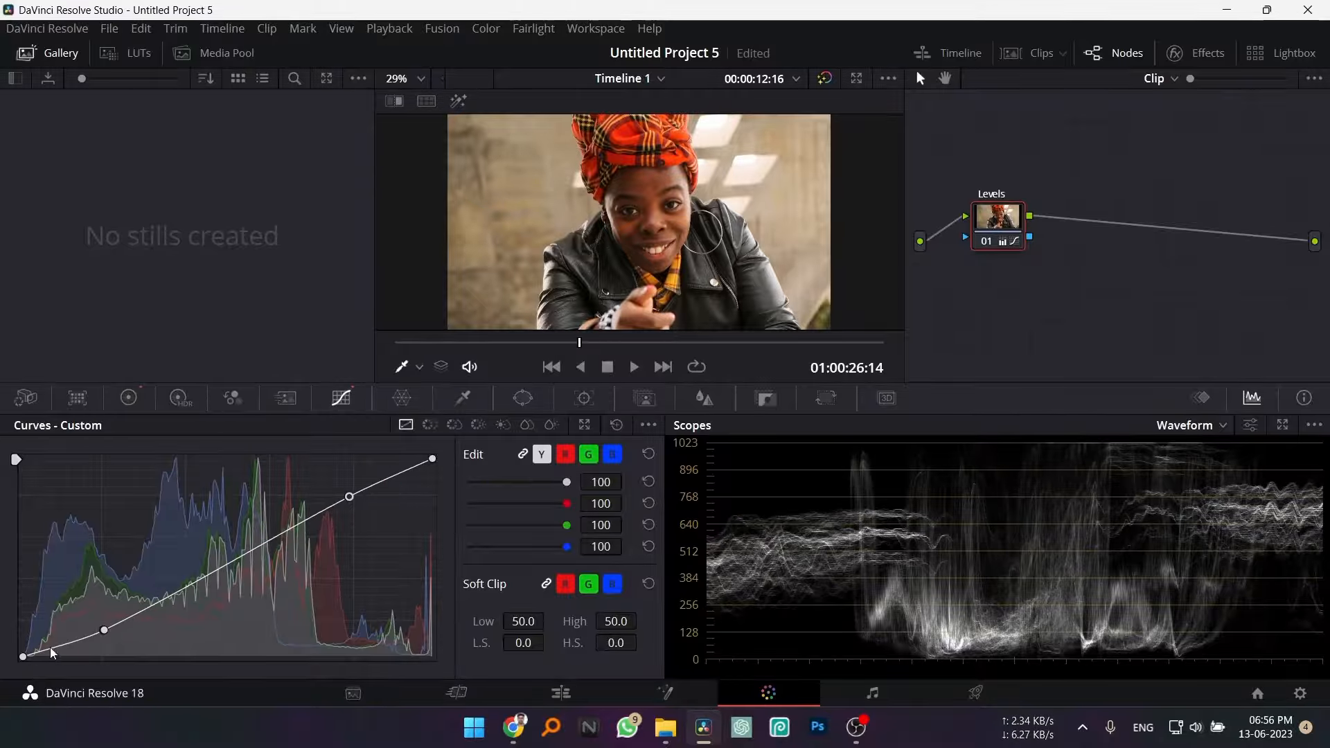
pyautogui.moveTo(106, 632); pyautogui.dragTo(102, 624)
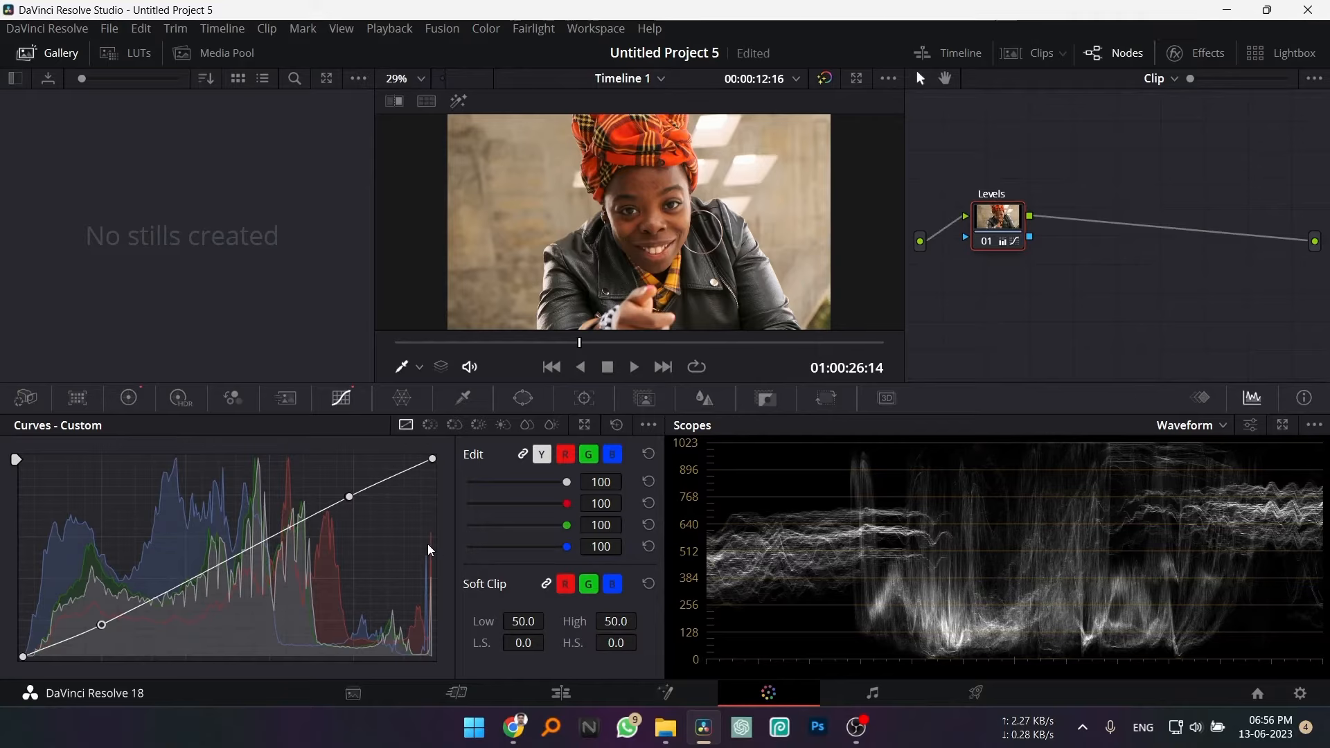
# Add a serial node after Levels, label it "color Balance", and have the primaries color wheels open for it
pyautogui.click(128, 398)
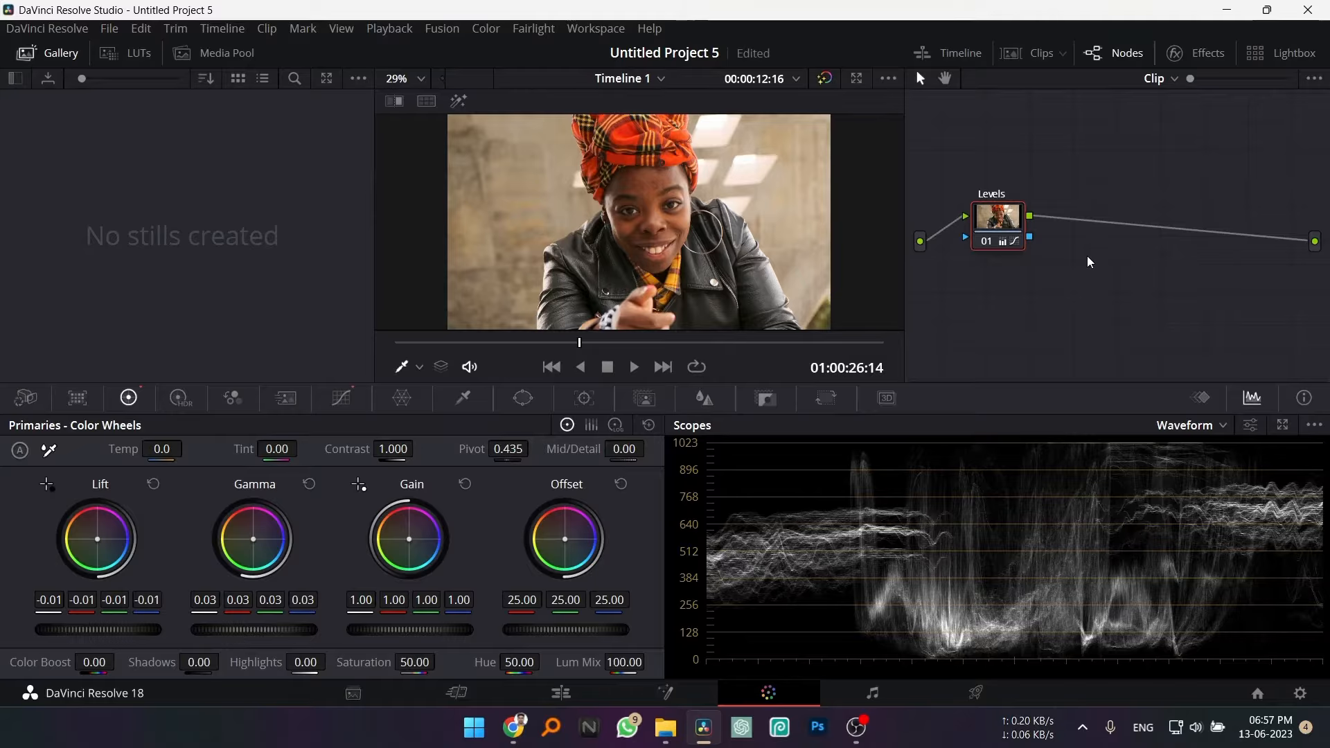
pyautogui.hotkey('alt', 's')
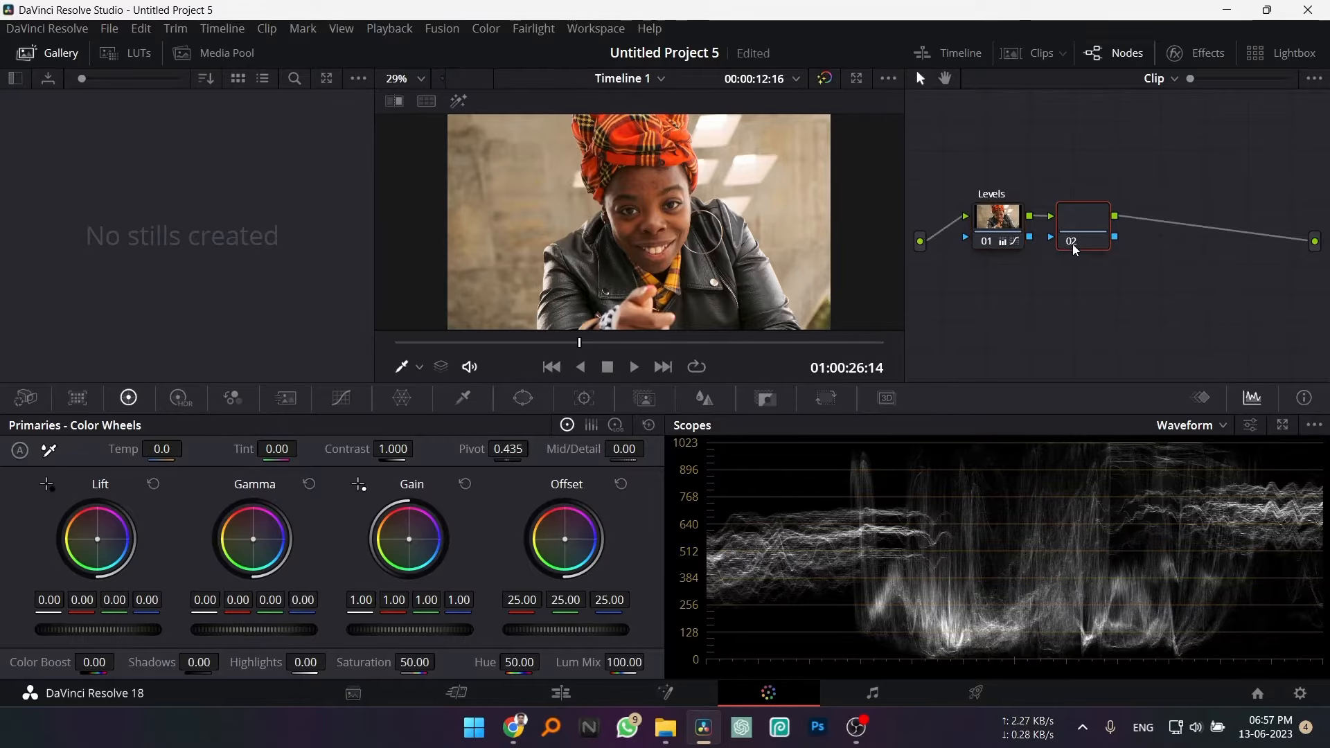
pyautogui.rightClick(1088, 222)
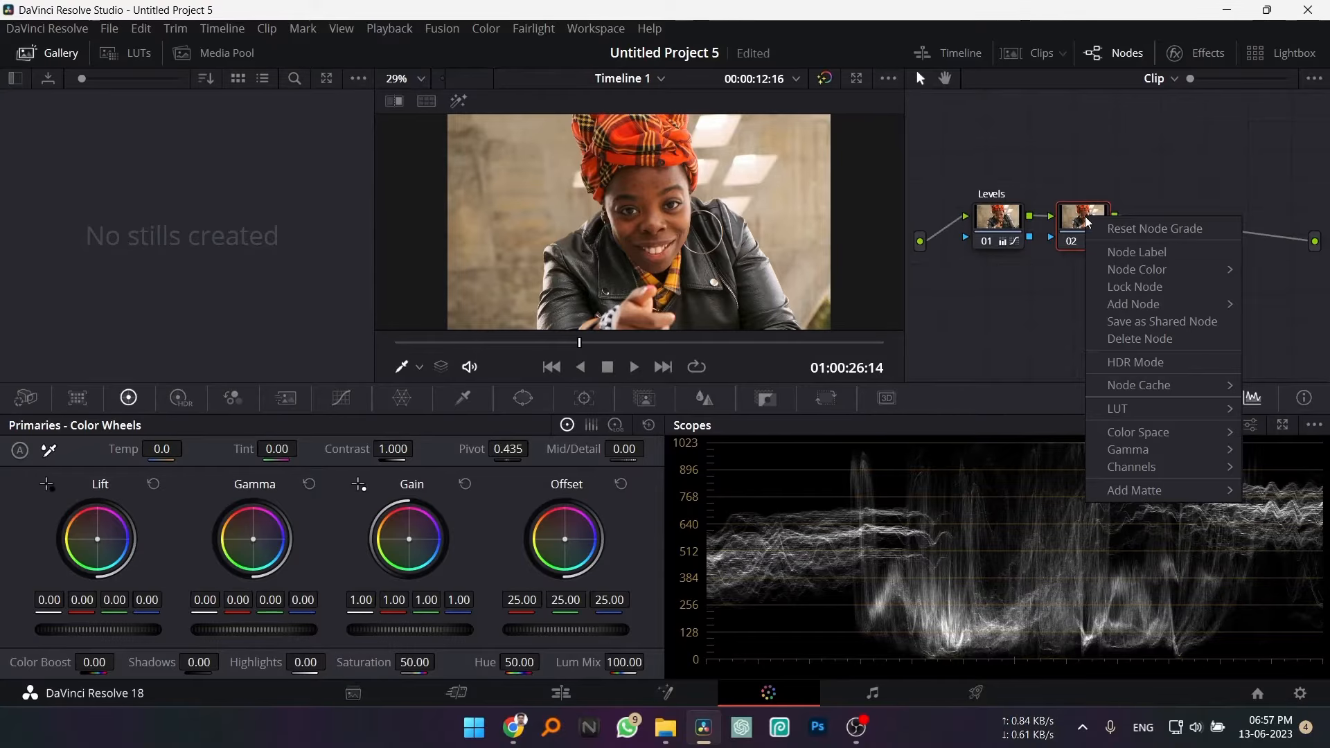
pyautogui.click(1117, 251)
pyautogui.write('colo')
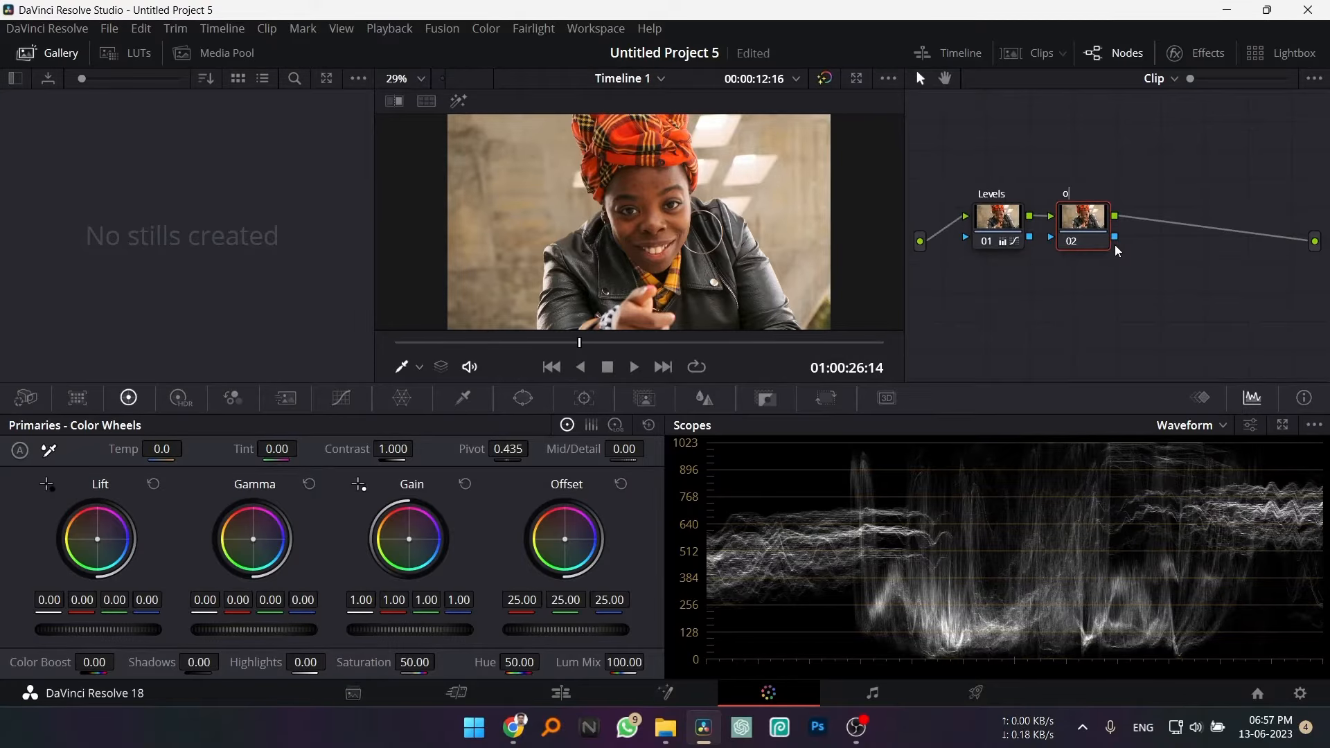
pyautogui.write('r Balance')
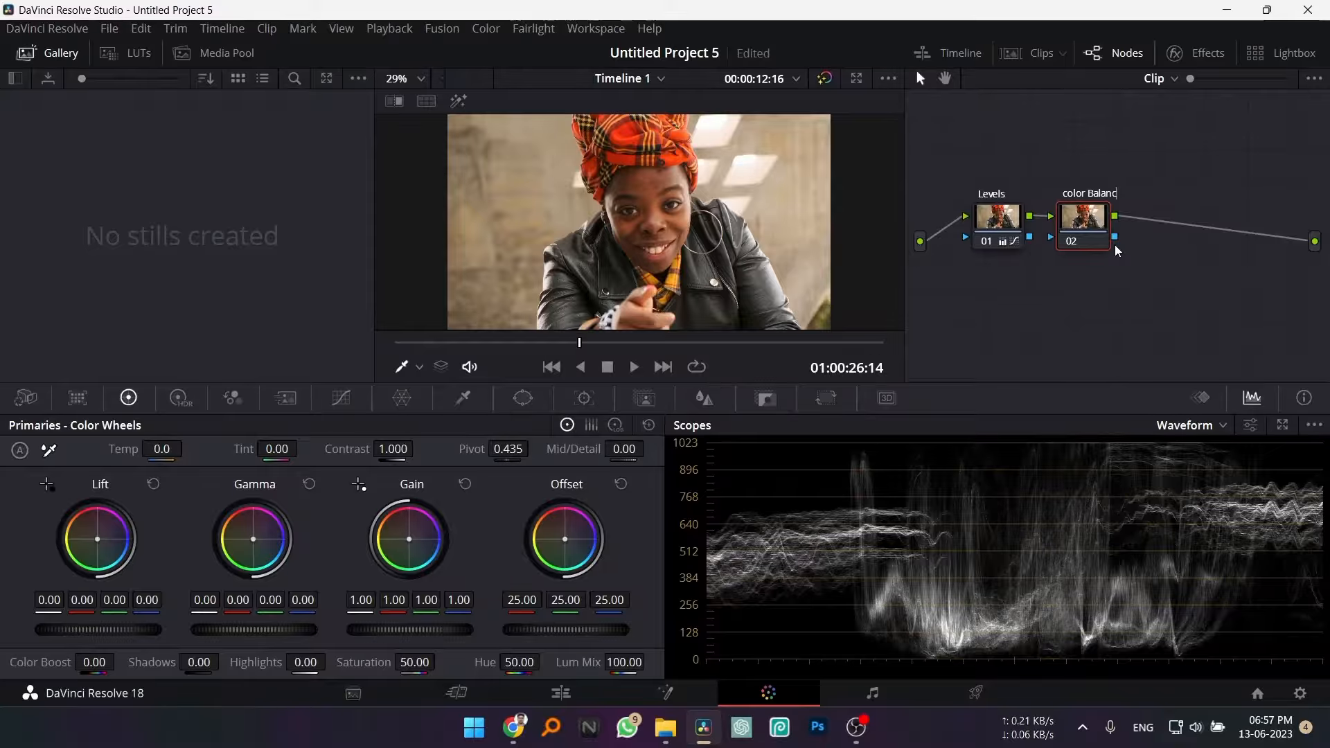
pyautogui.press('Return')
# Switch the scopes to the Parade display for comparing the color channels
pyautogui.click(1177, 426)
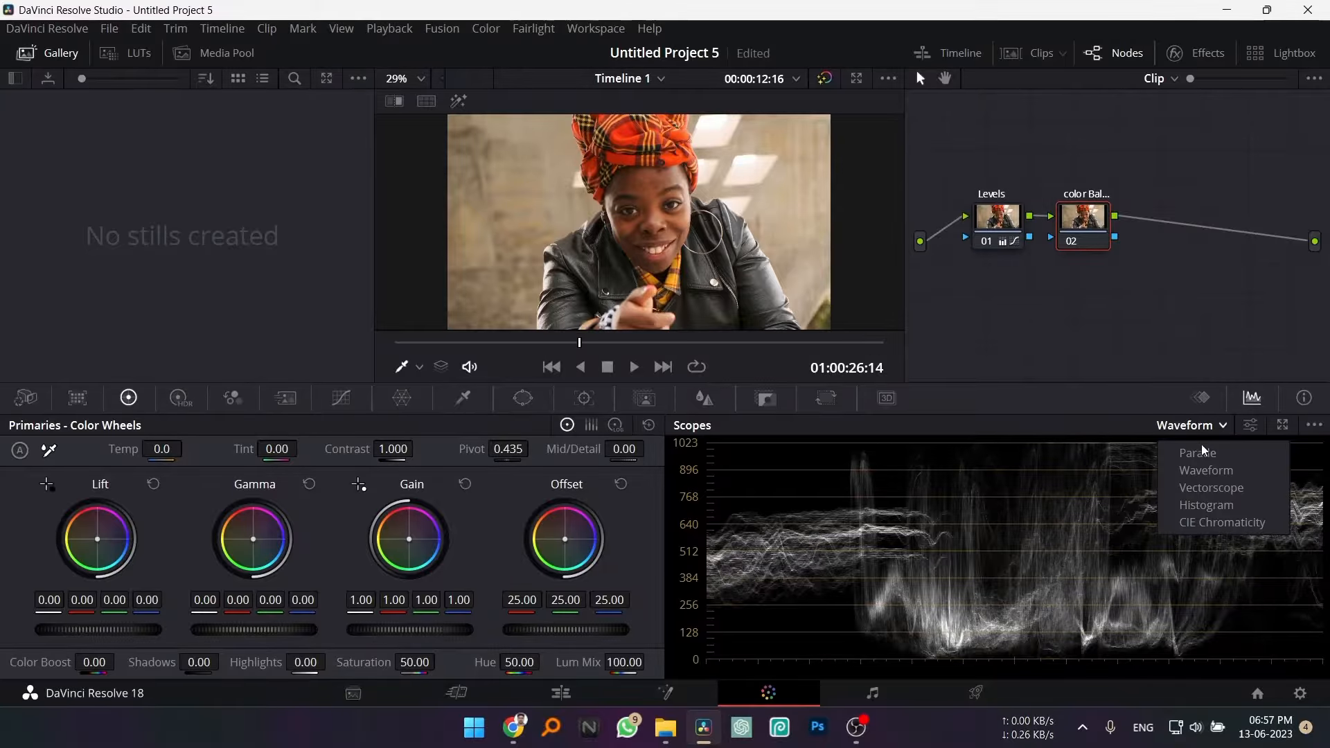
pyautogui.click(1203, 452)
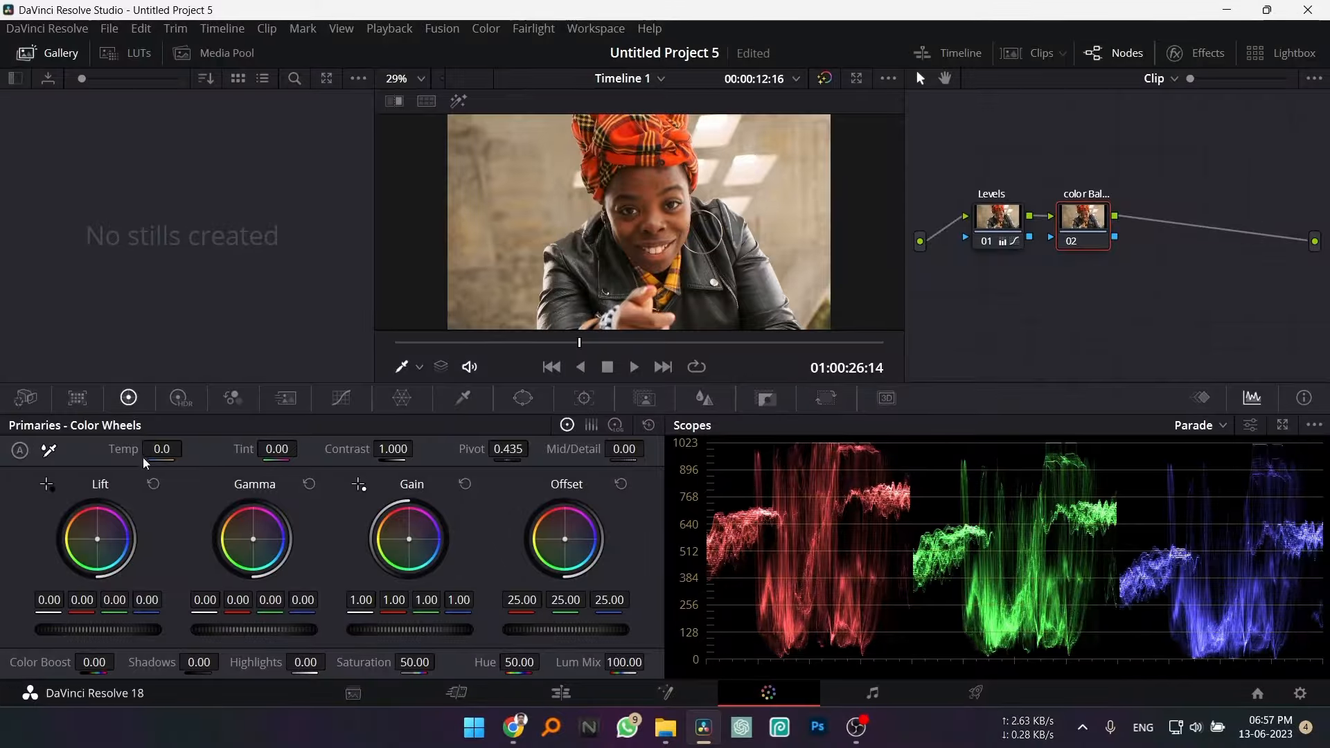
# Try cooling the color balance node's temperature to -1130, and reset it to 0
pyautogui.moveTo(155, 449)
pyautogui.mouseDown()
pyautogui.moveTo(221, 449)
pyautogui.moveTo(131, 449)
pyautogui.moveTo(176, 449)
pyautogui.moveTo(154, 449)
pyautogui.mouseUp()
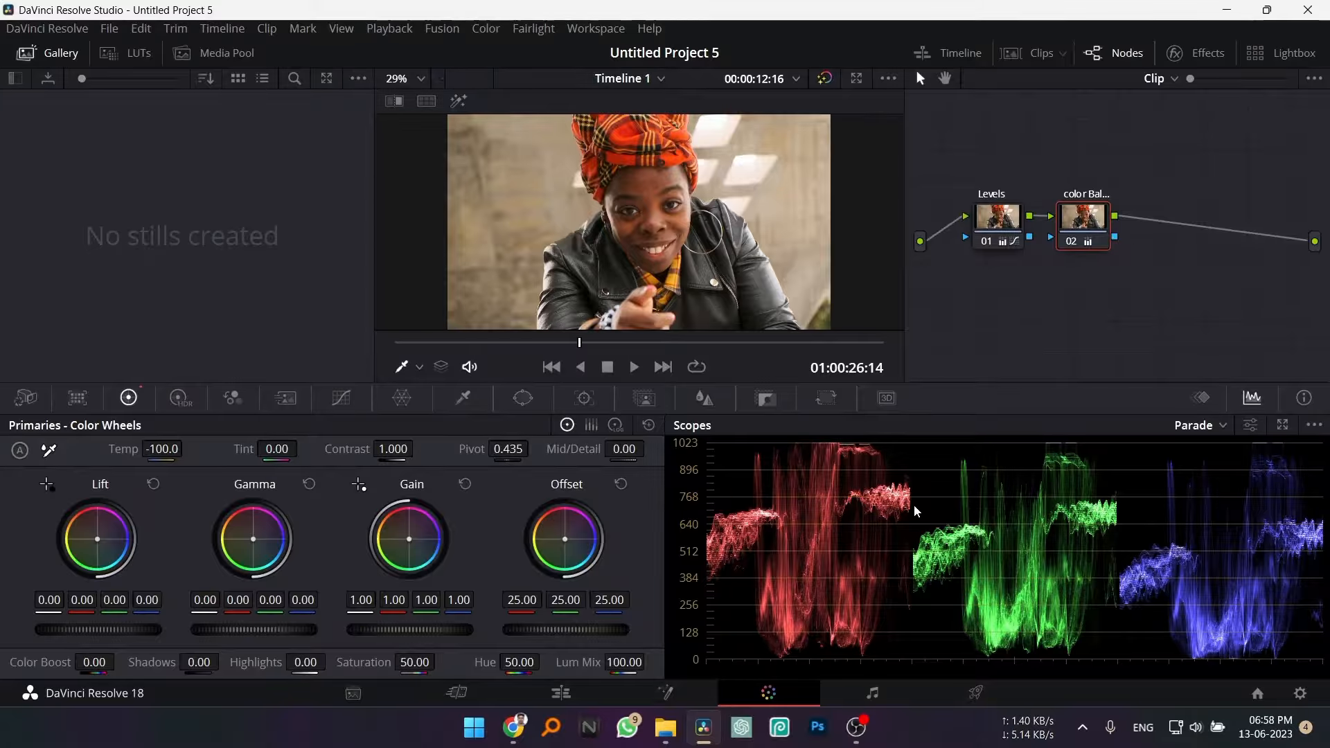
pyautogui.moveTo(162, 449)
pyautogui.mouseDown()
pyautogui.moveTo(125, 449)
pyautogui.moveTo(187, 449)
pyautogui.moveTo(157, 451)
pyautogui.mouseUp()
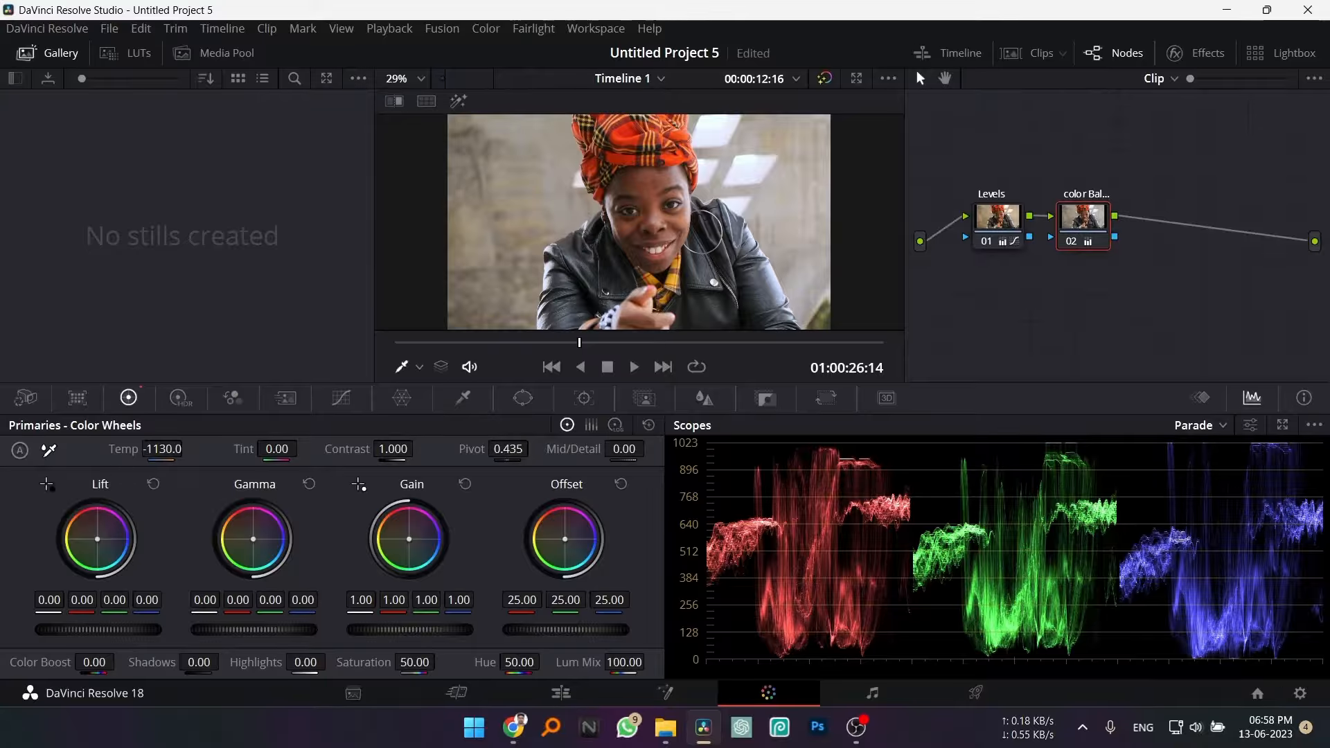
pyautogui.click(161, 451)
pyautogui.write('0')
pyautogui.press('Return')
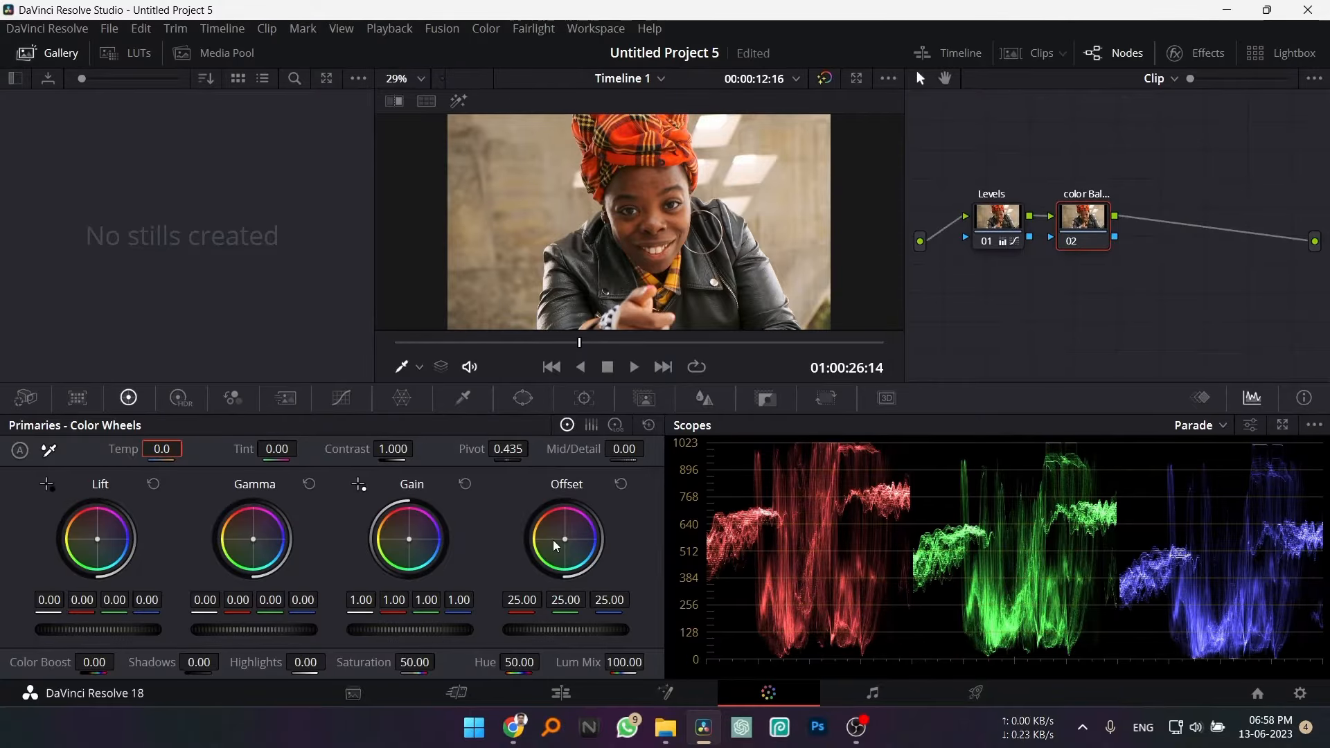
# Try balancing the midtones with a gamma shift of -0.02 red and 0.06 blue, and reset the gamma wheel
pyautogui.moveTo(253, 539); pyautogui.dragTo(262, 539)
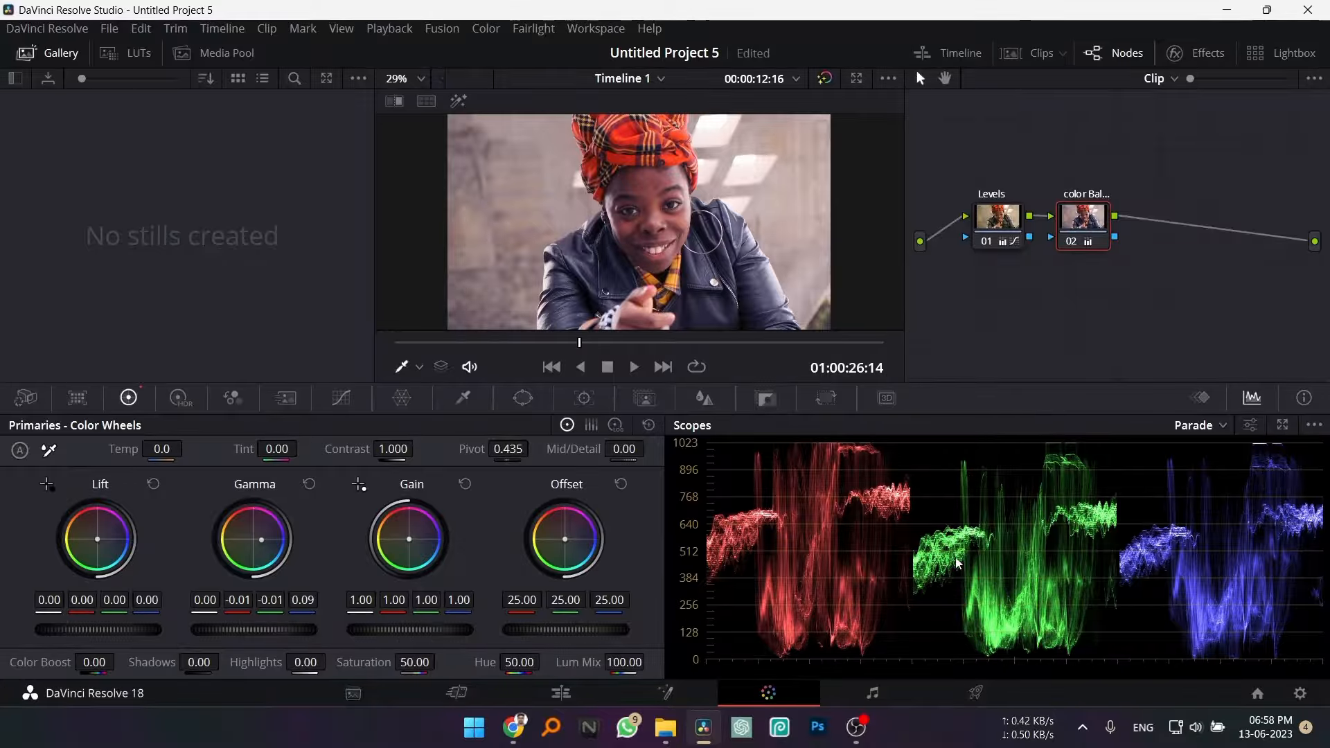
pyautogui.moveTo(261, 539); pyautogui.dragTo(259, 541)
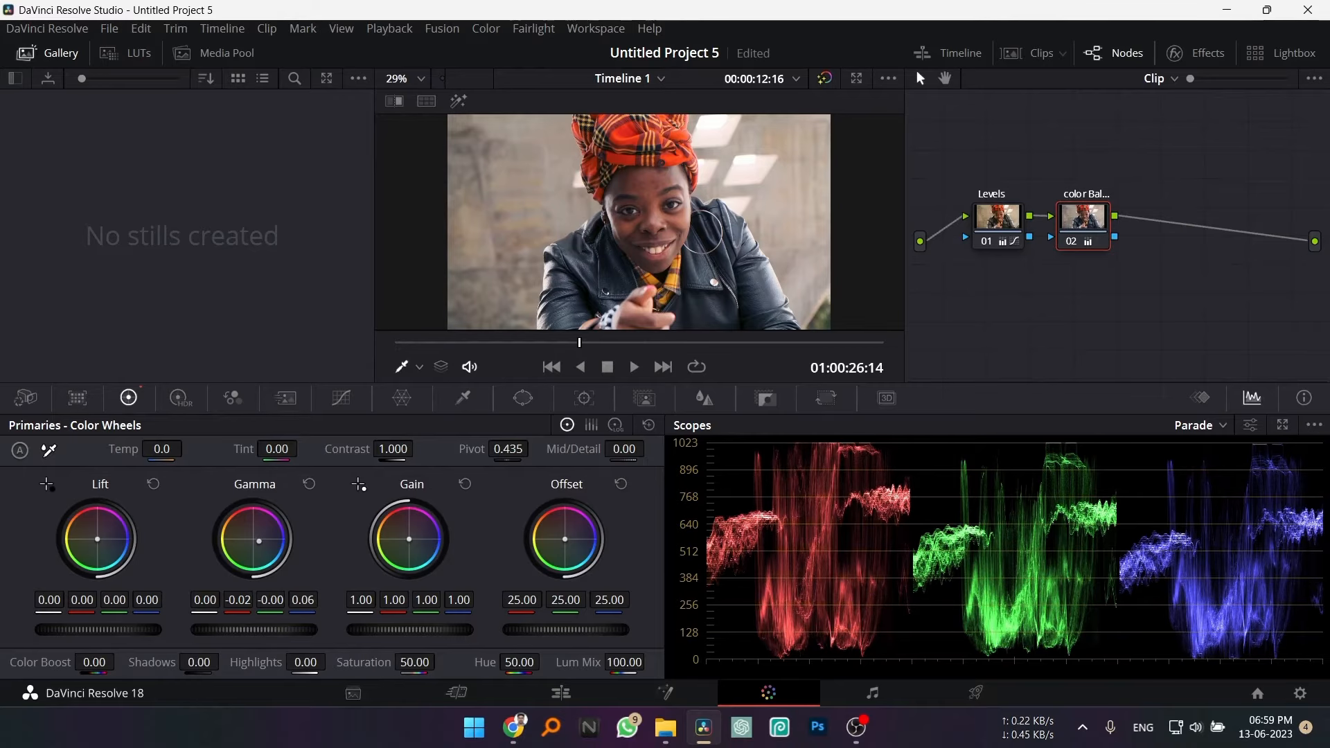
pyautogui.doubleClick(259, 539)
# Set the color balance node's temperature to -1680
pyautogui.moveTo(167, 449); pyautogui.dragTo(51, 449)
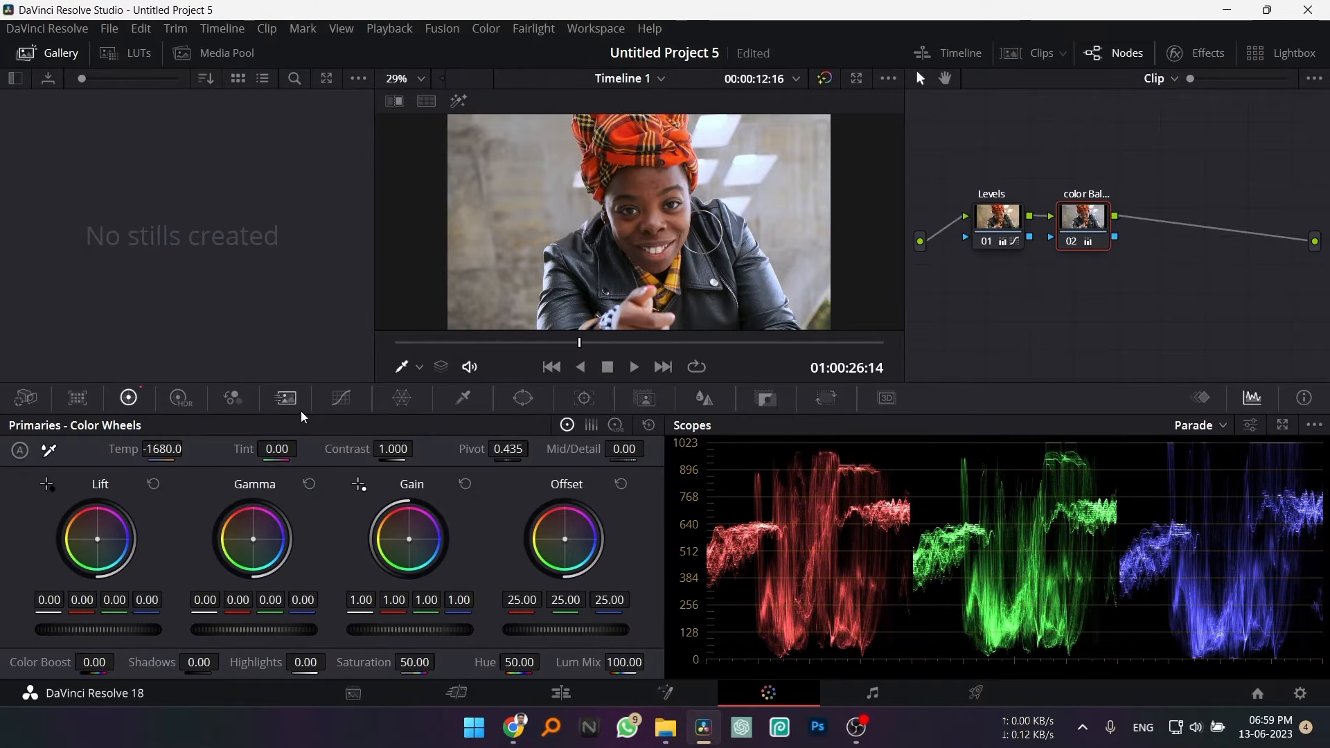
# With the log wheels, set shadows to -0.01 red and -0.01 blue, and highlights to 0.03 red, 0.03 green and -0.35 blue
pyautogui.click(619, 425)
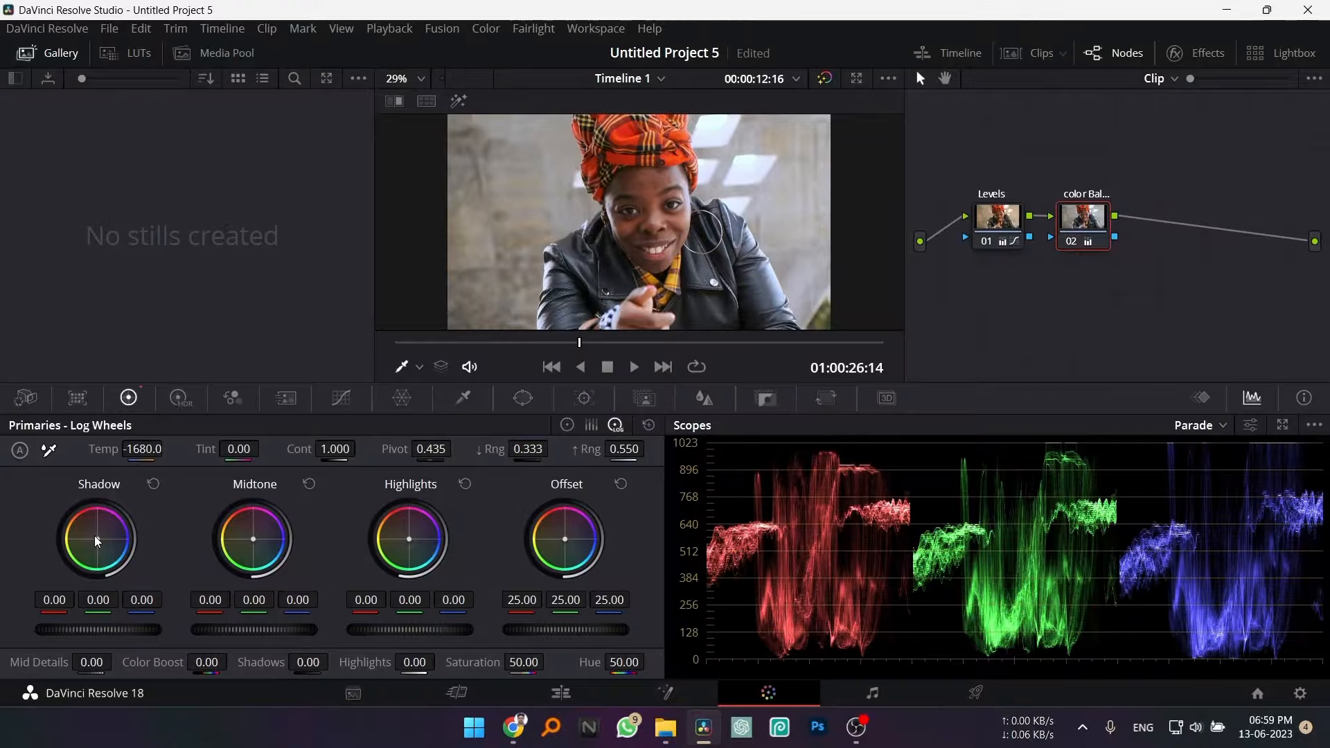
pyautogui.moveTo(108, 514); pyautogui.dragTo(100, 526)
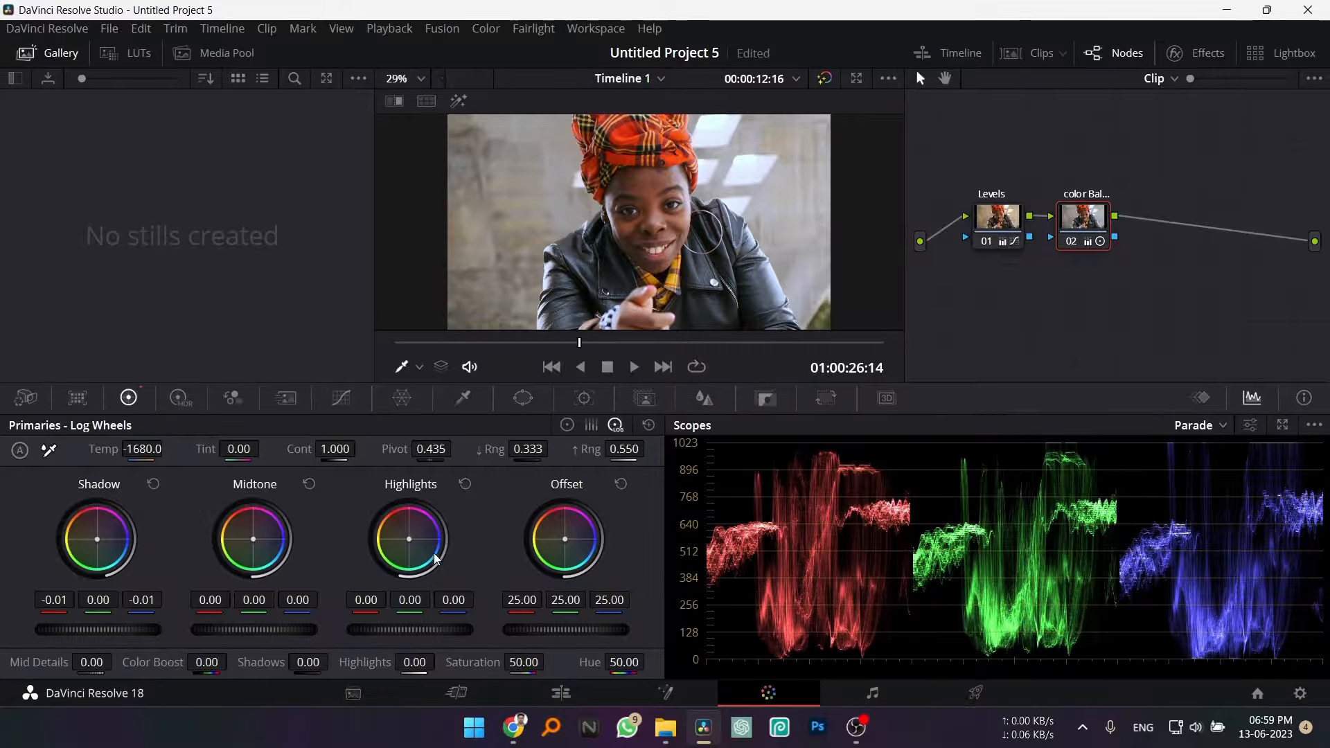
pyautogui.moveTo(434, 553); pyautogui.dragTo(426, 540)
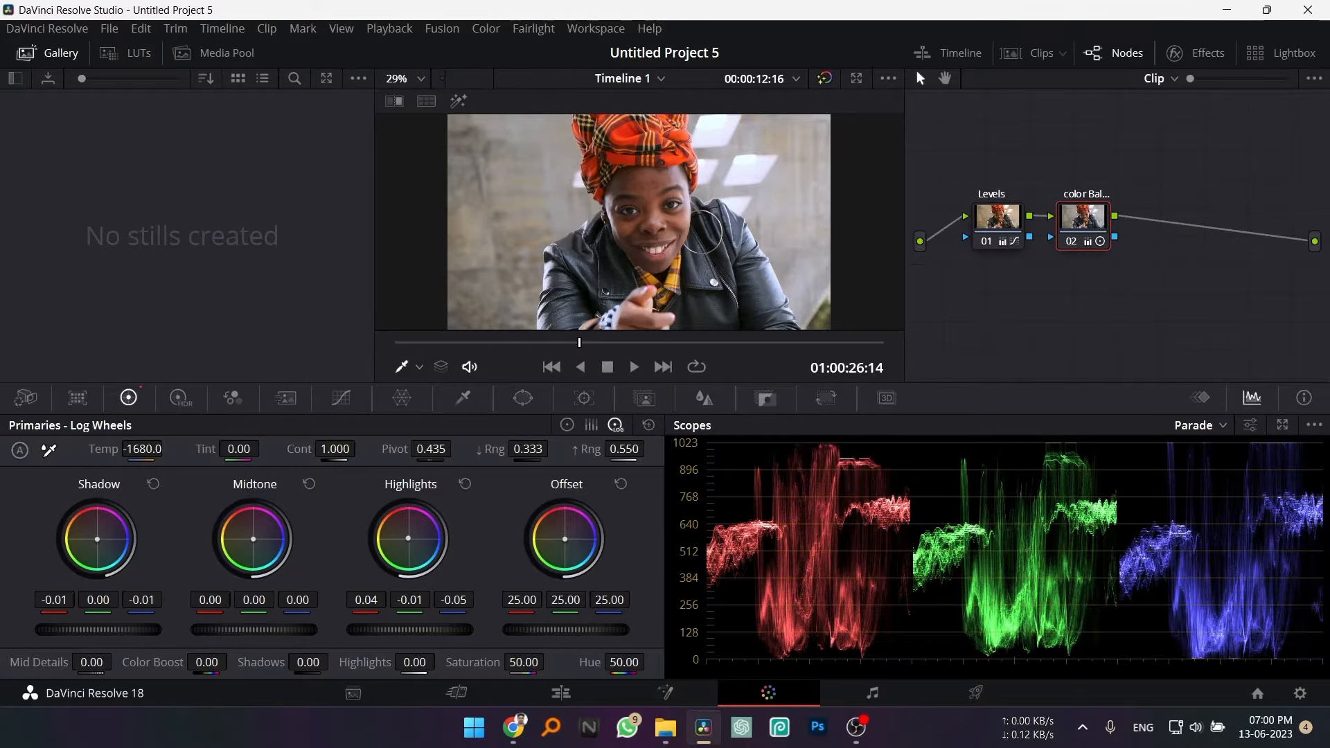
pyautogui.moveTo(408, 538); pyautogui.dragTo(401, 538)
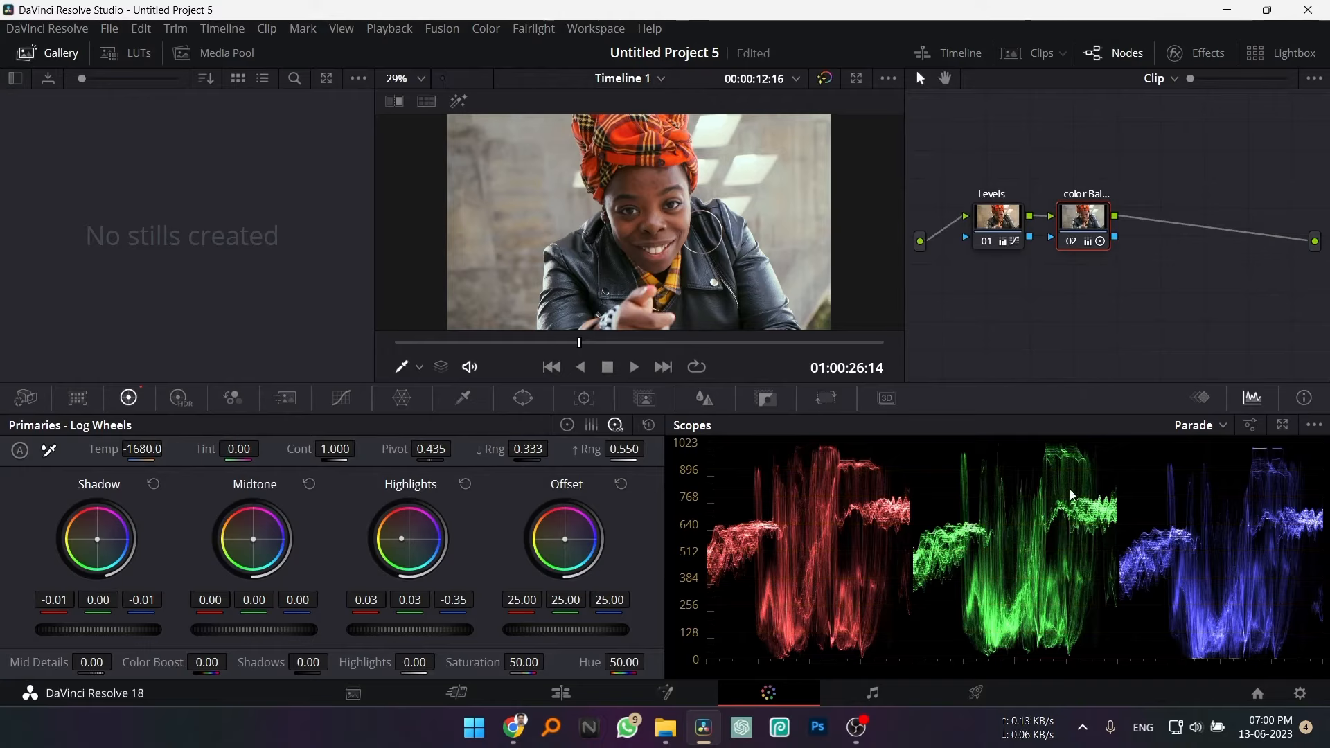
# Switch the scope to Vectorscope and configure its display options for the skin tone indicator
pyautogui.click(1221, 426)
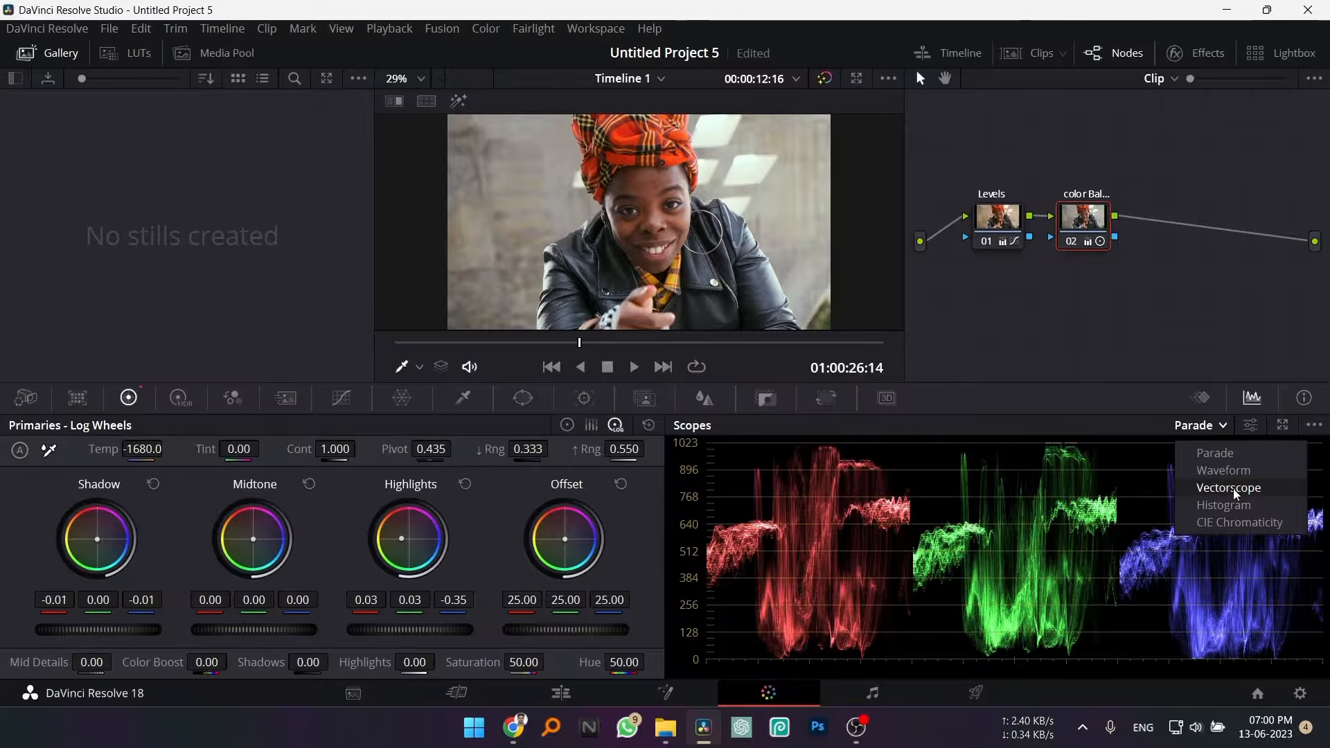
pyautogui.click(1233, 489)
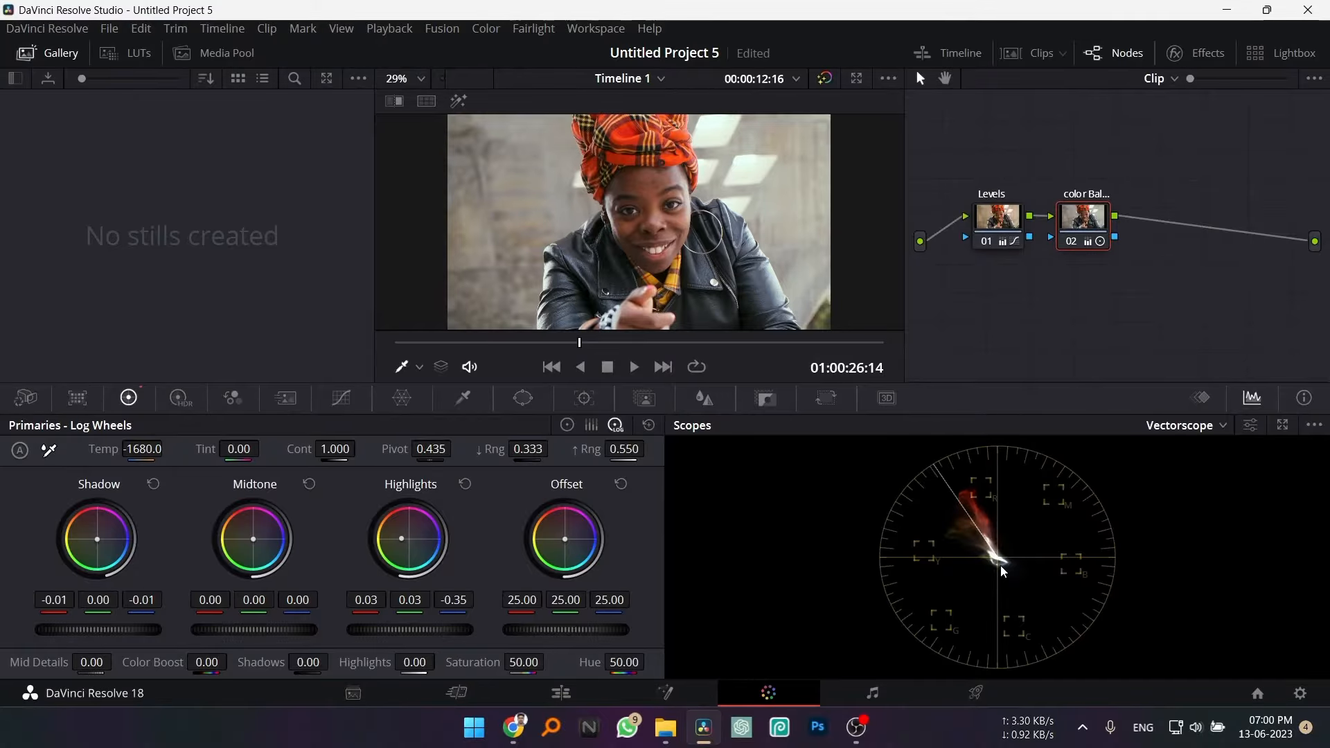
pyautogui.click(1315, 427)
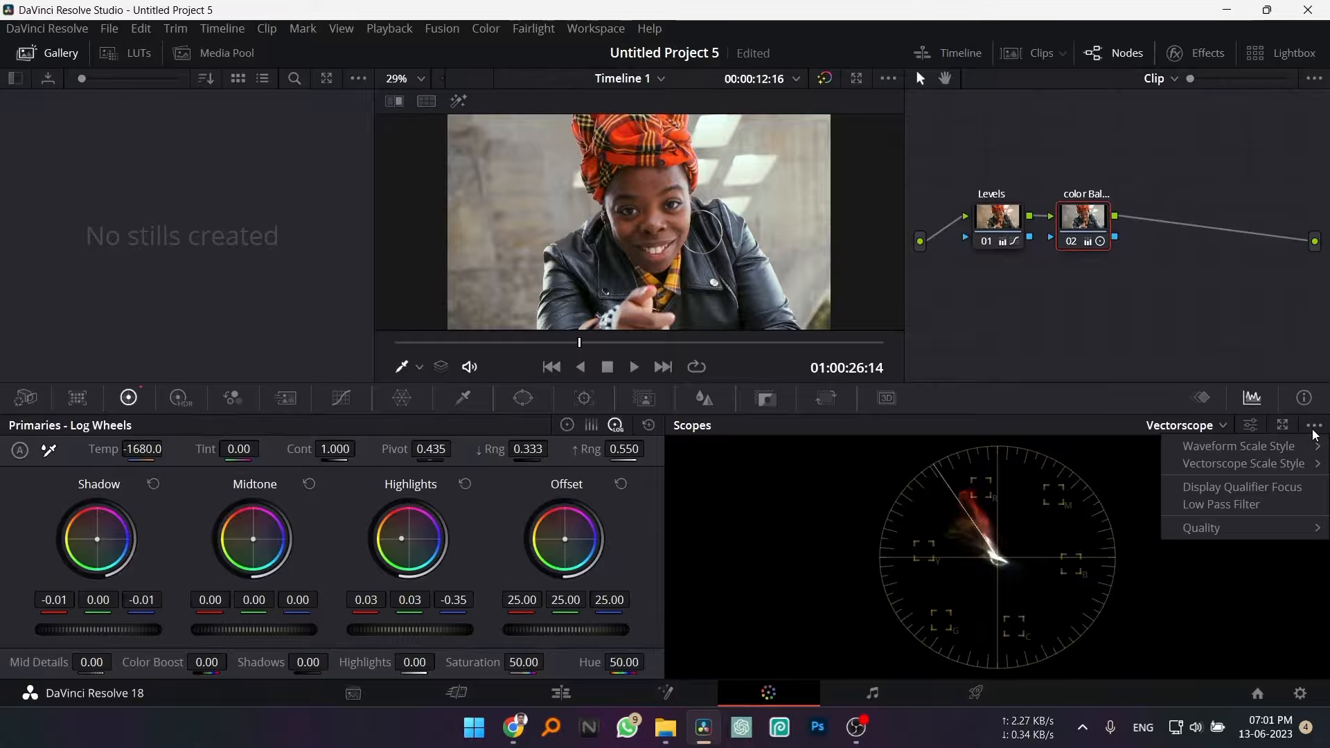
pyautogui.click(1251, 424)
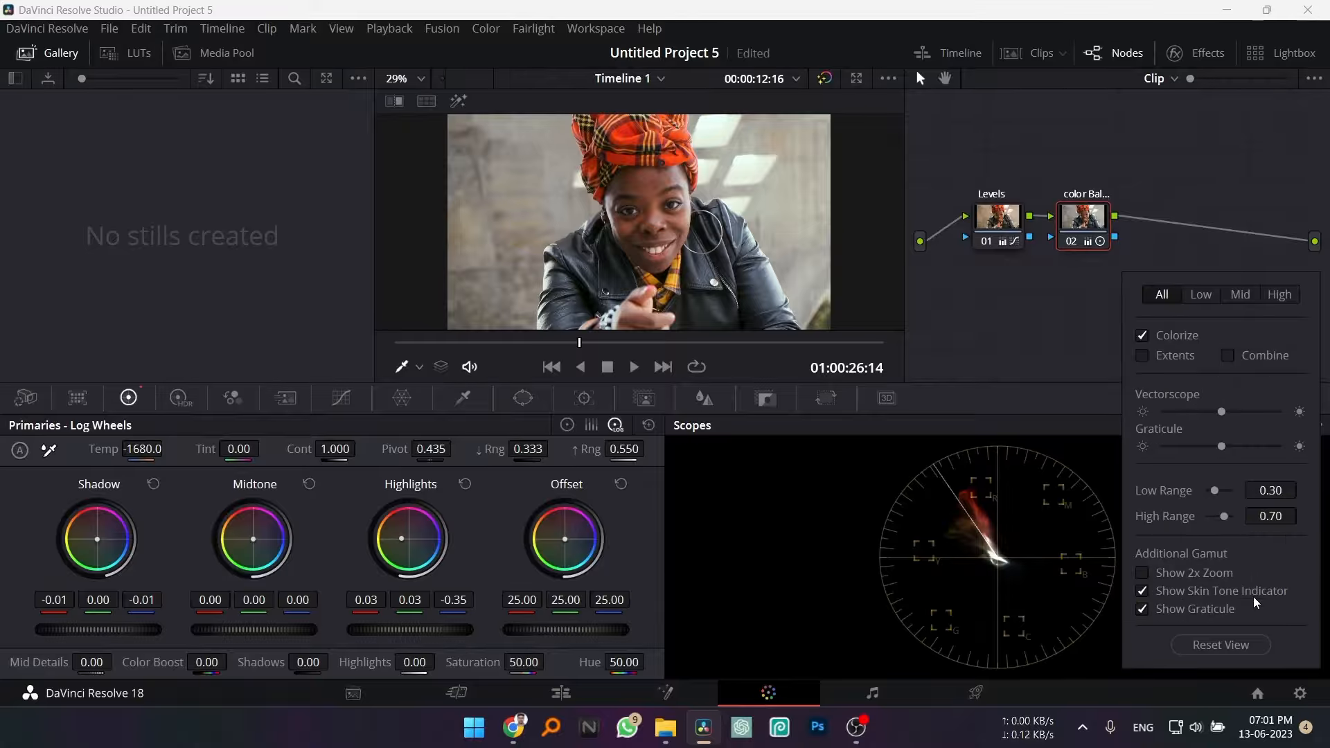
pyautogui.click(1242, 589)
pyautogui.click(1070, 392)
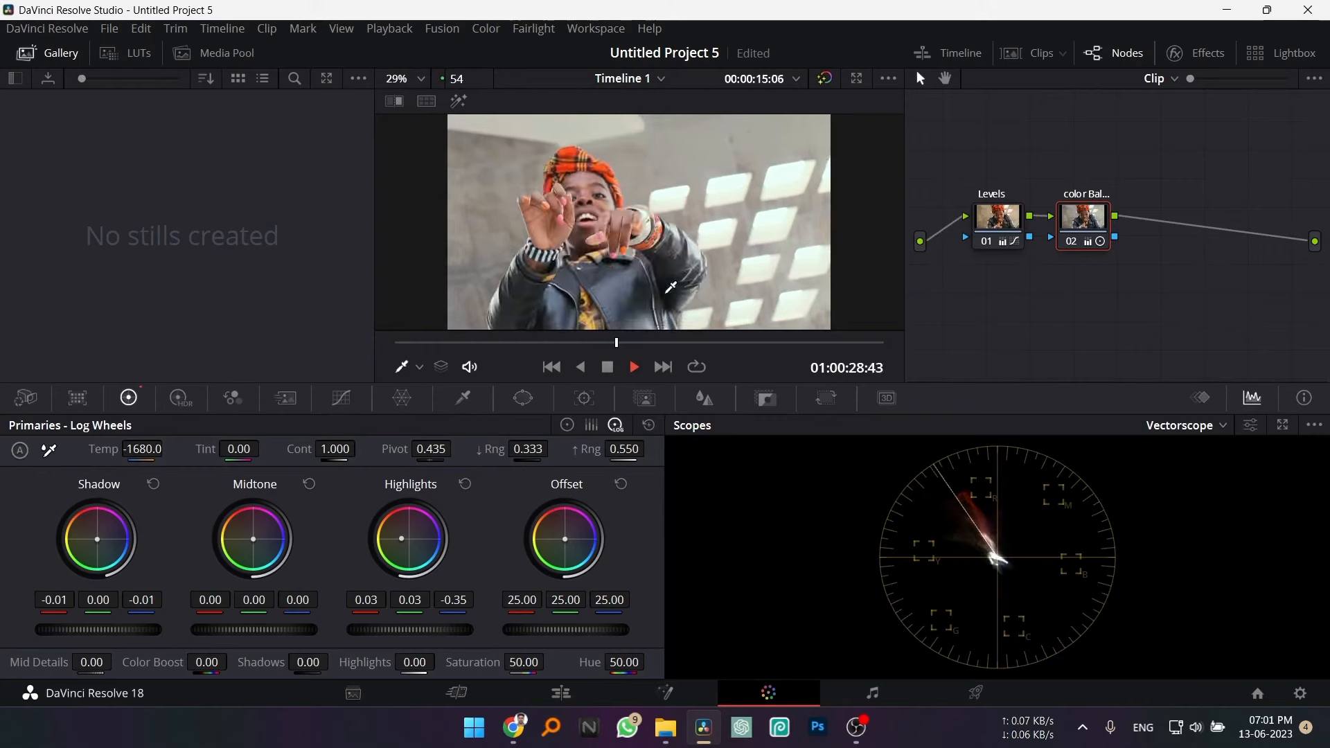
# Stop playback on another shot of the subject and toggle the color balance node off and on to compare the correction
pyautogui.press('space')
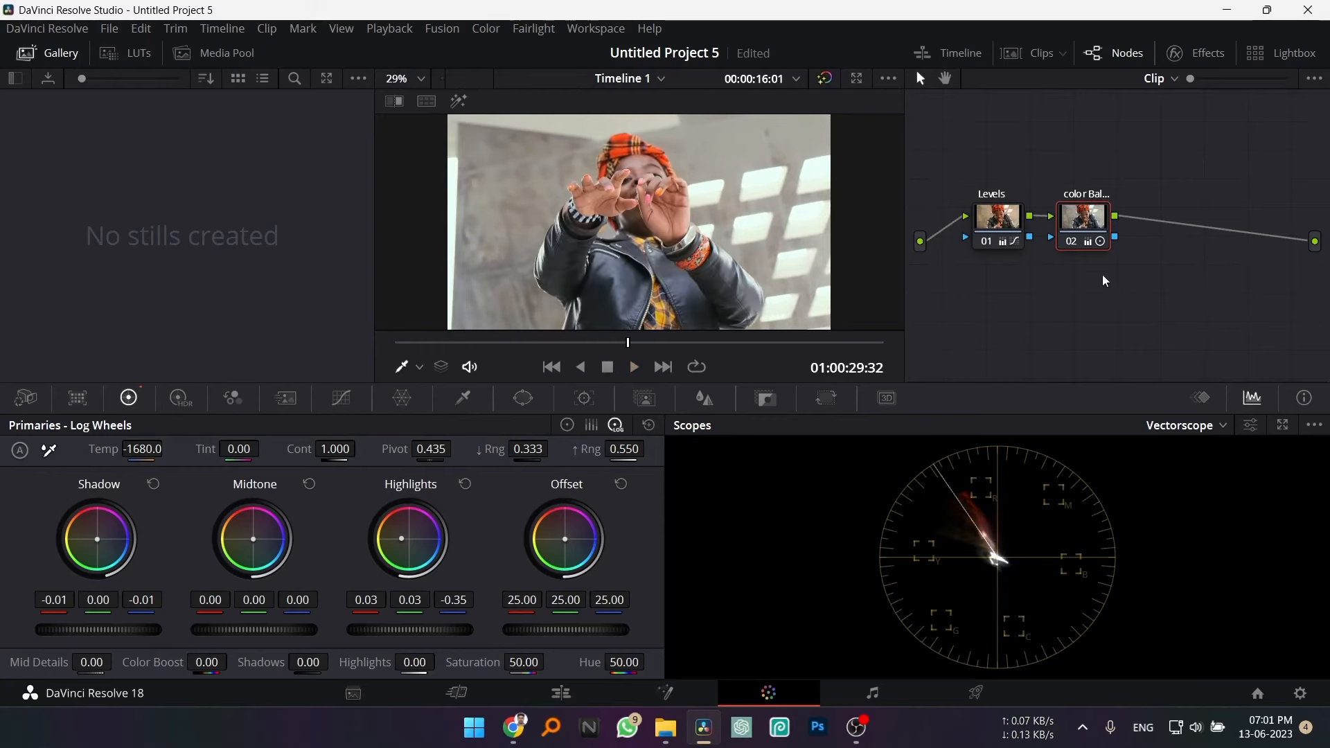
pyautogui.click(1070, 243)
pyautogui.click(1069, 242)
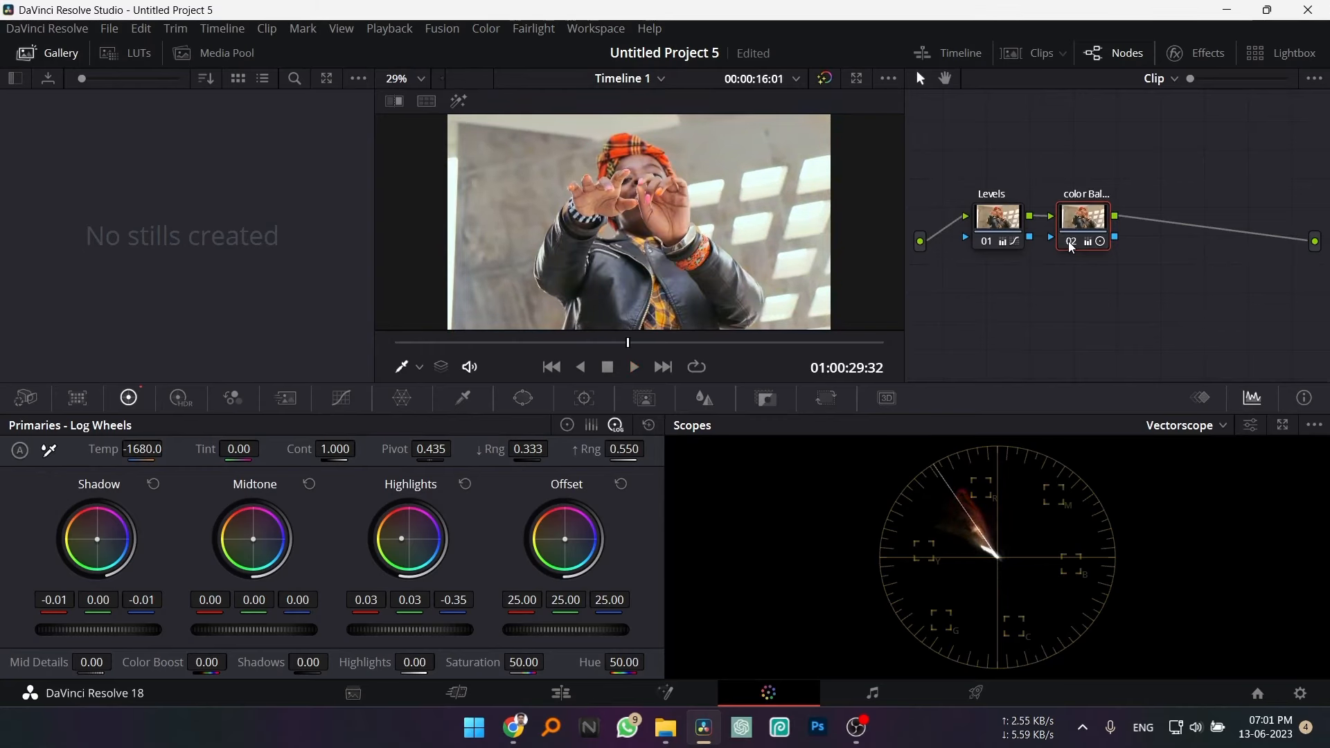
pyautogui.click(1069, 243)
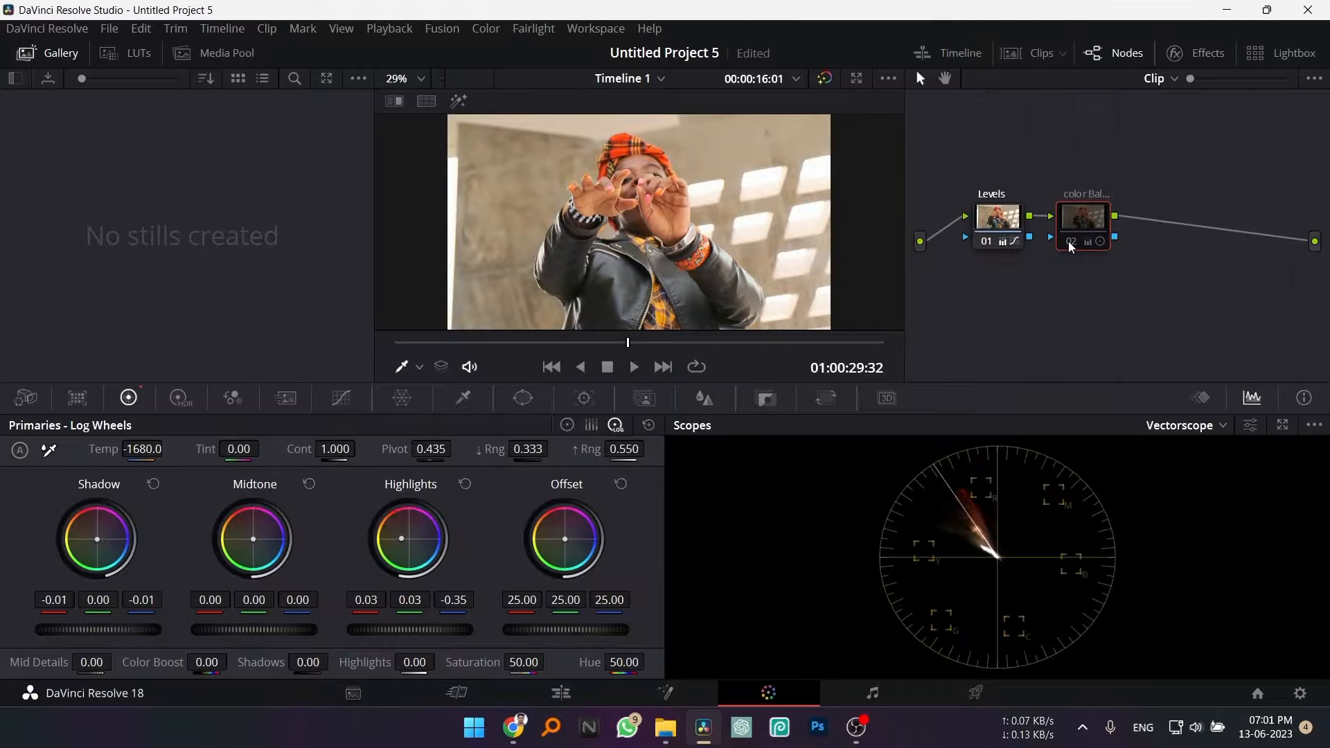
pyautogui.click(1070, 246)
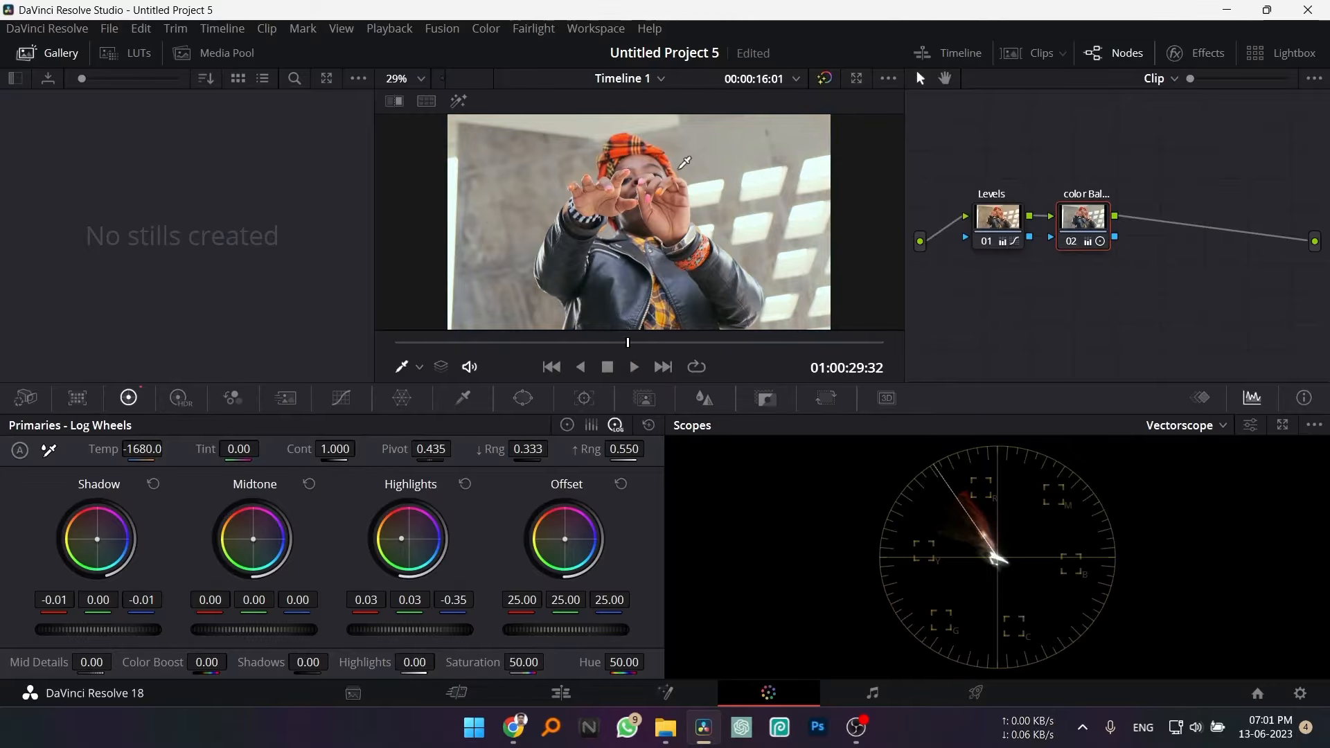
# Raise the Levels node's contrast to 1.104 in the primaries controls
pyautogui.click(999, 221)
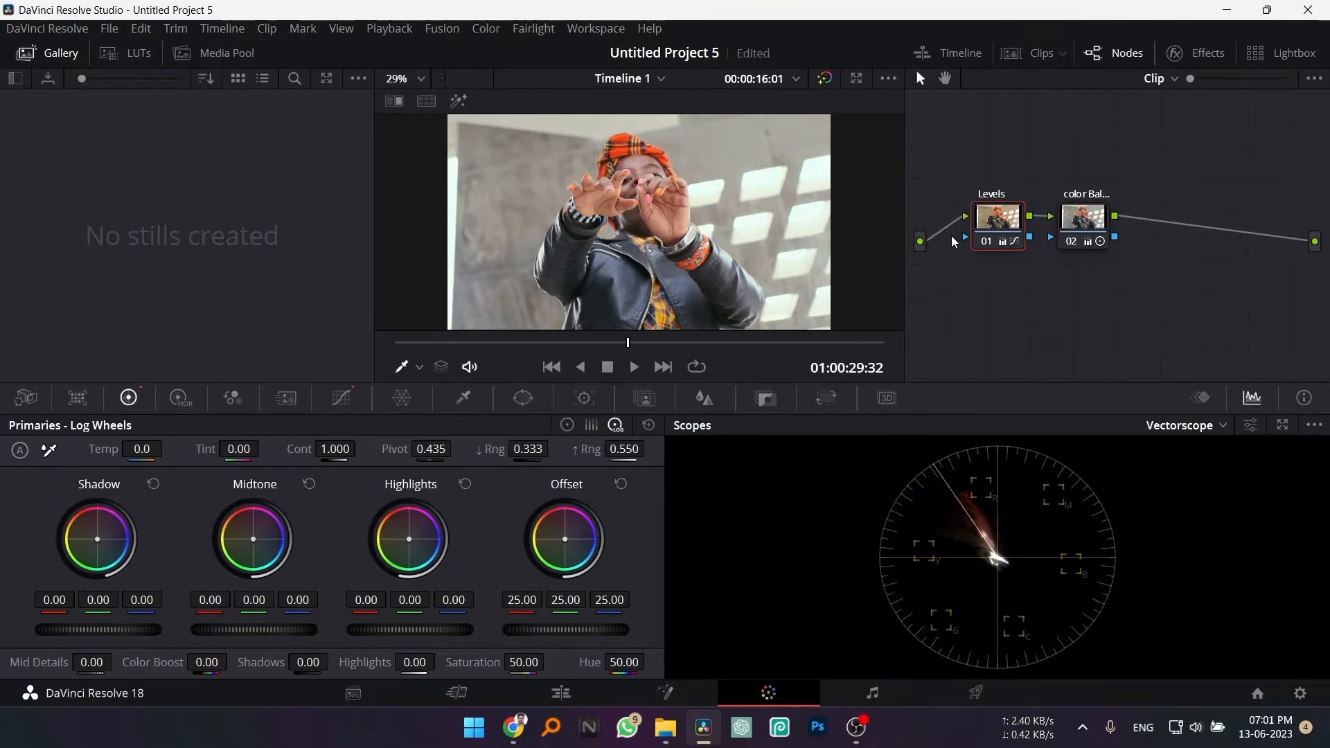
pyautogui.click(341, 397)
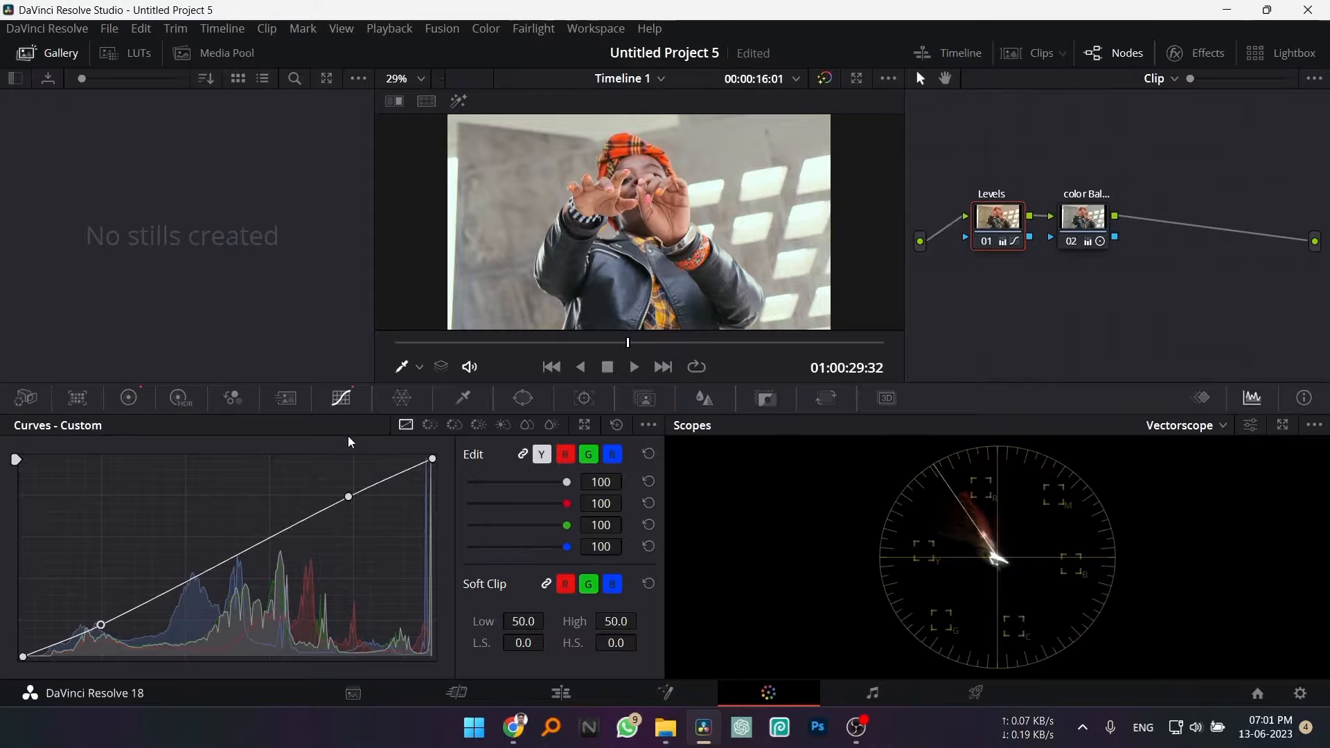
pyautogui.click(129, 397)
pyautogui.moveTo(336, 448); pyautogui.dragTo(349, 449)
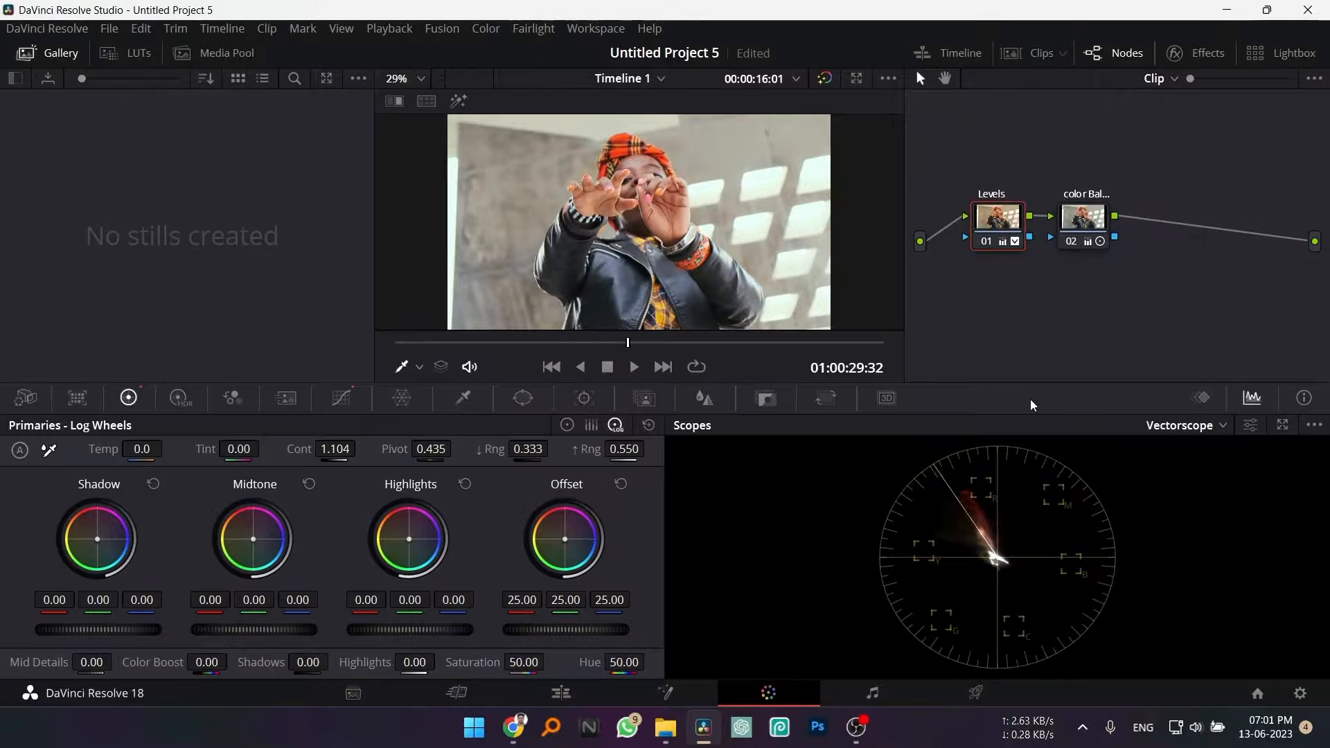
# Switch the scope to Waveform and lower the Levels node's log shadows to -0.03 in all channels
pyautogui.click(1182, 426)
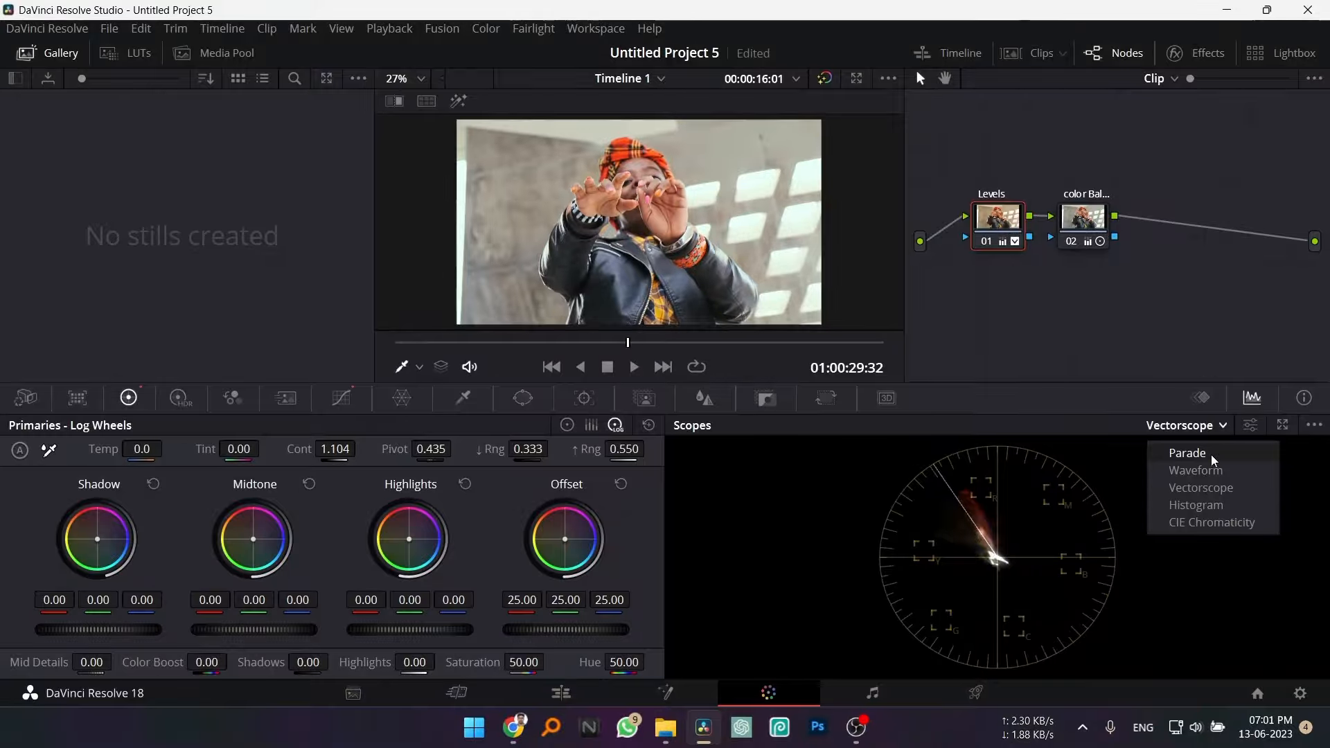
pyautogui.click(1195, 470)
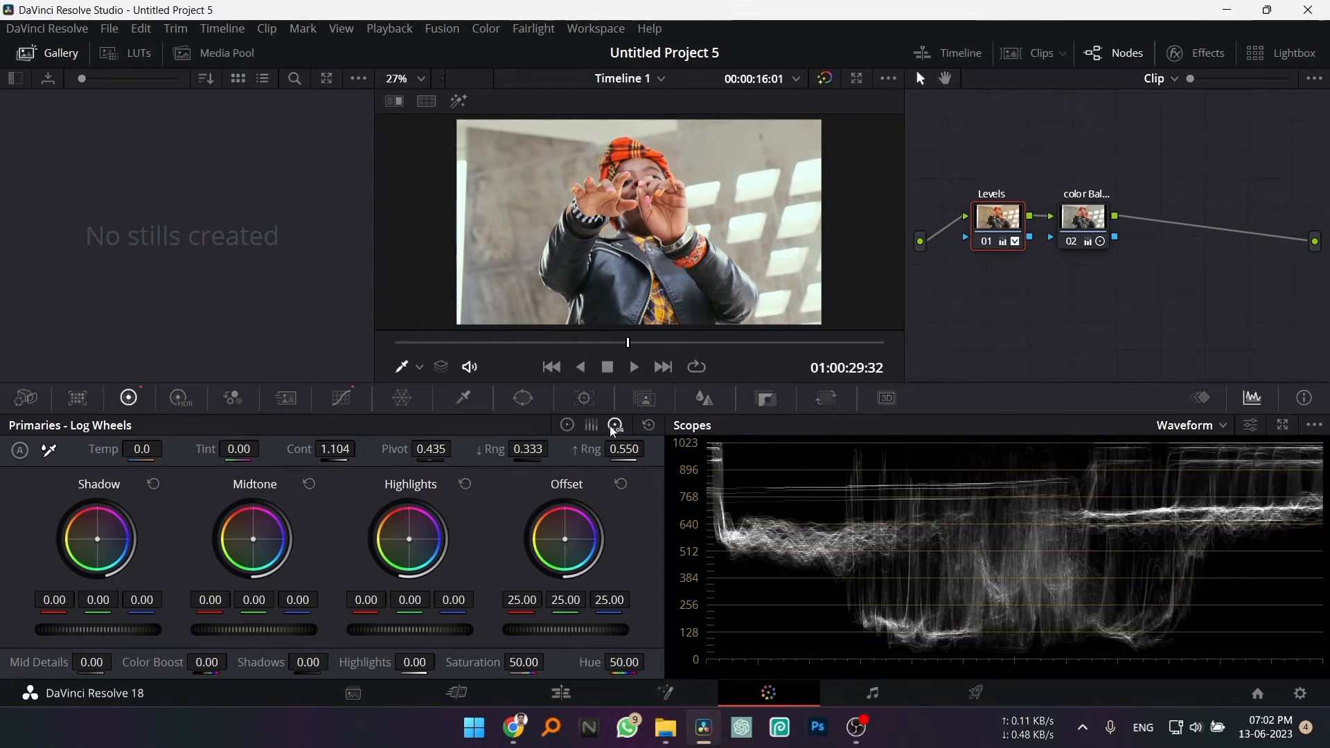
pyautogui.moveTo(115, 635); pyautogui.dragTo(144, 636)
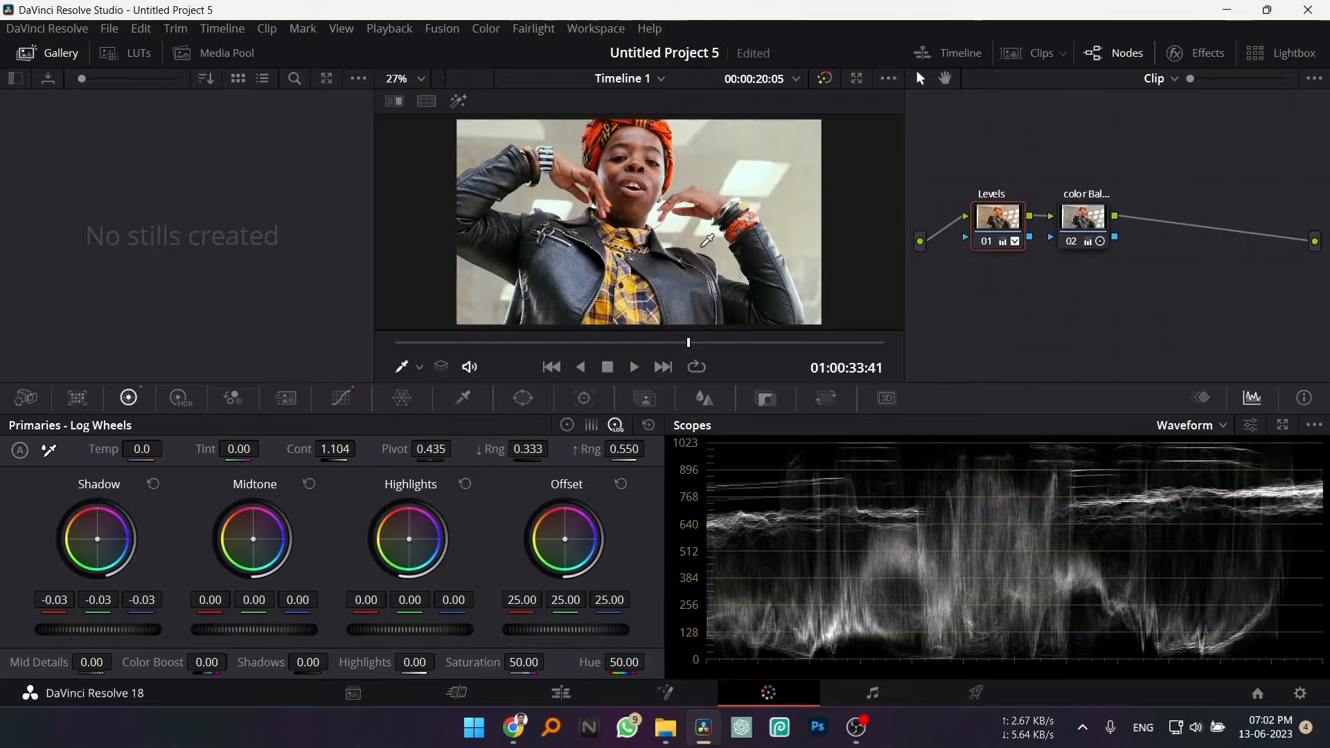
# Unlink the color balance node's custom curve channels and raise the red curve's midtones slightly
pyautogui.click(1062, 222)
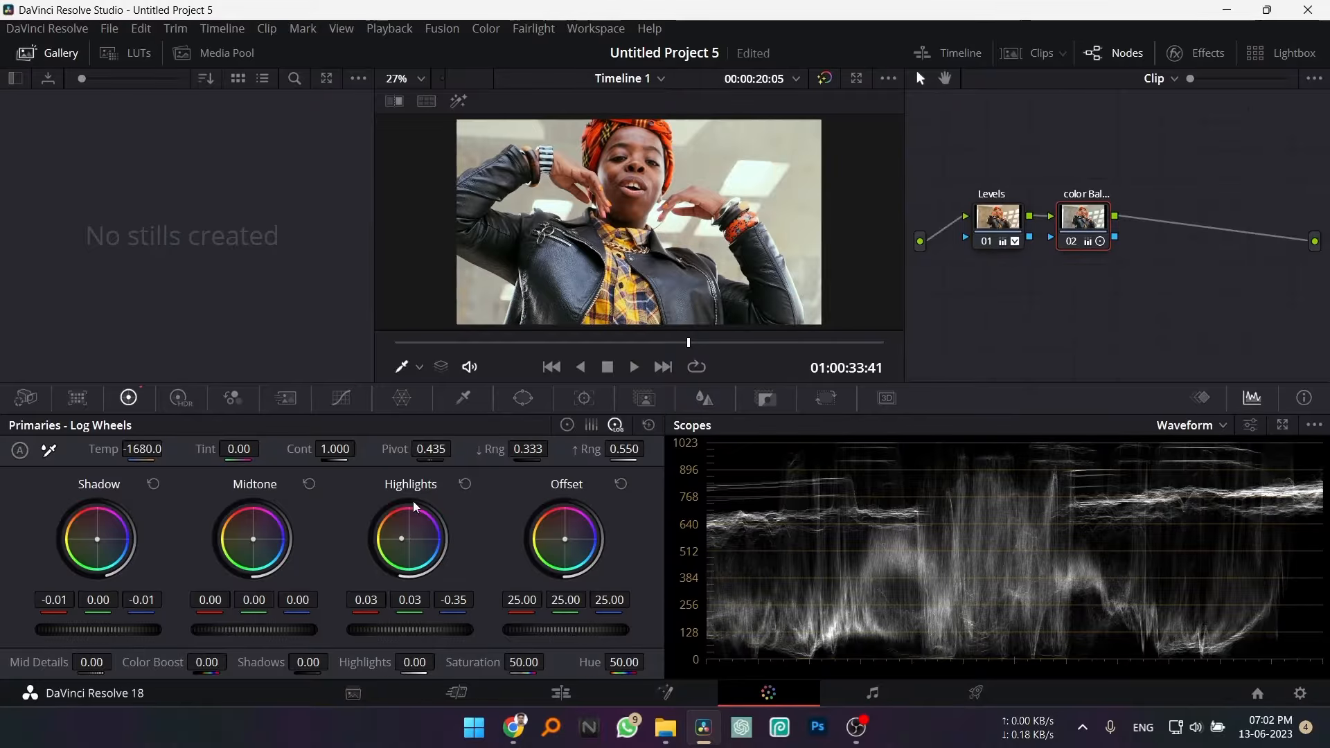
pyautogui.click(342, 399)
pyautogui.click(539, 458)
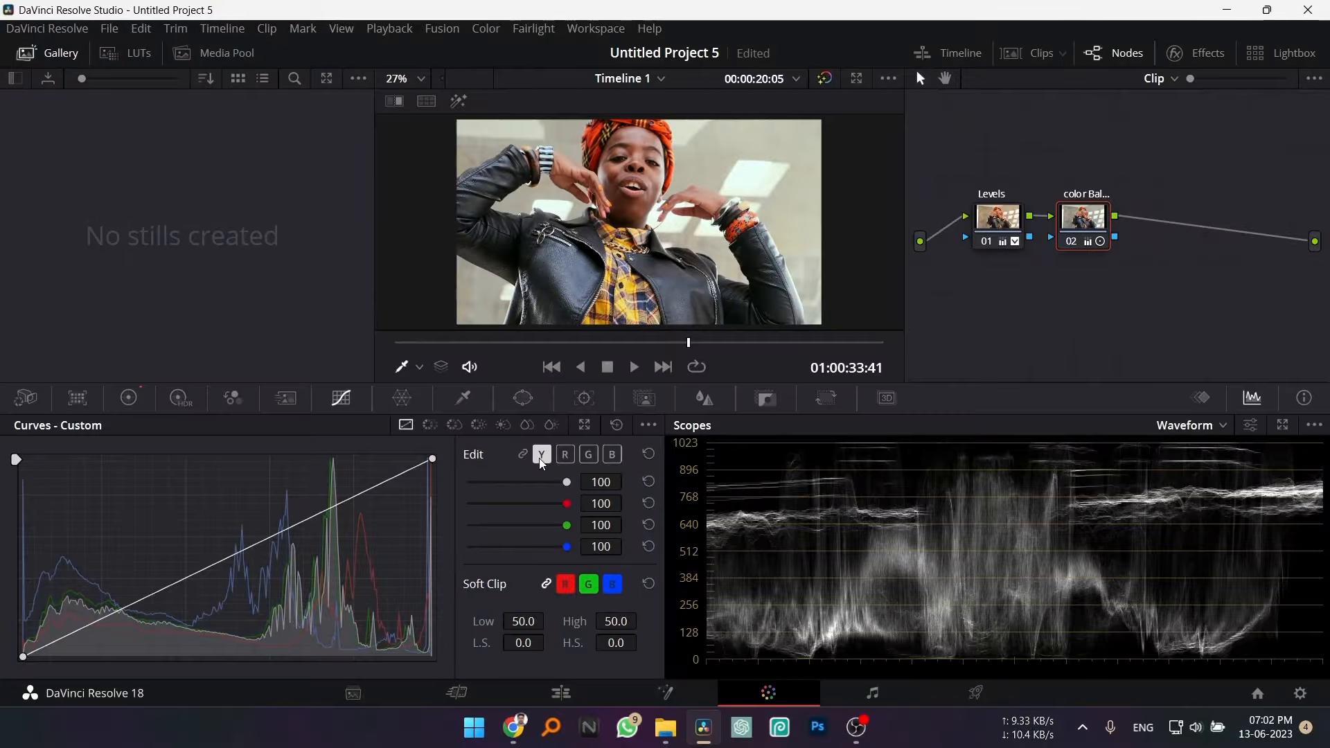
pyautogui.click(564, 455)
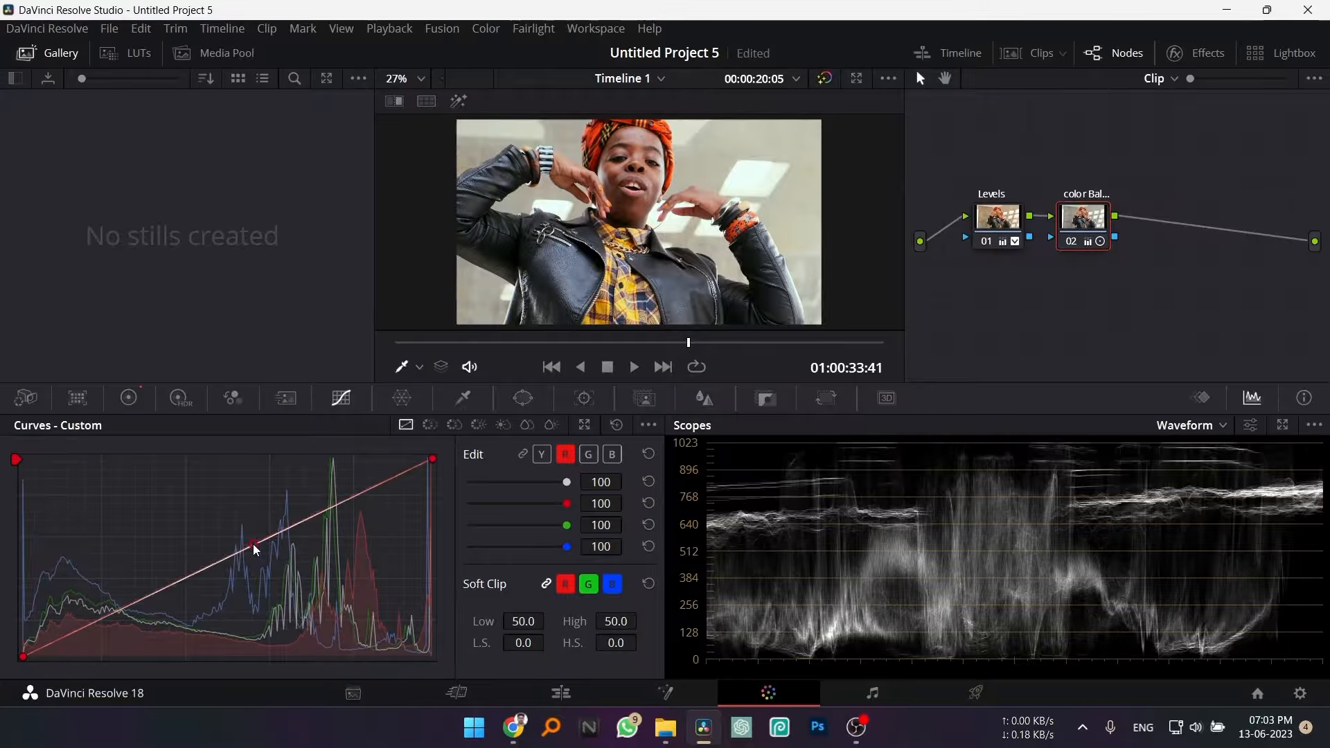
pyautogui.moveTo(253, 544)
pyautogui.mouseDown()
pyautogui.moveTo(241, 526)
pyautogui.moveTo(259, 549)
pyautogui.moveTo(243, 540)
pyautogui.moveTo(241, 553)
pyautogui.mouseUp()
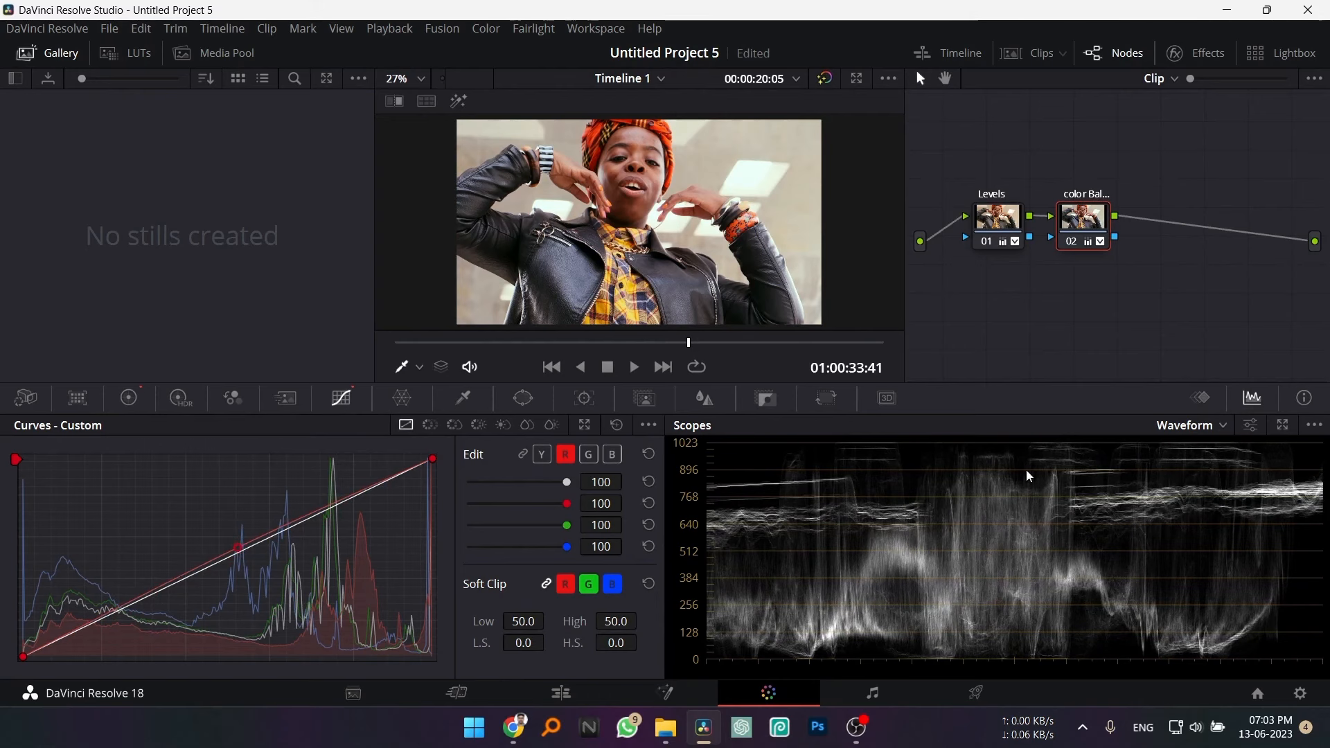
# Switch the scope to Parade, try pulling the red curve's midpoint down, and undo the red curve edits
pyautogui.click(1221, 426)
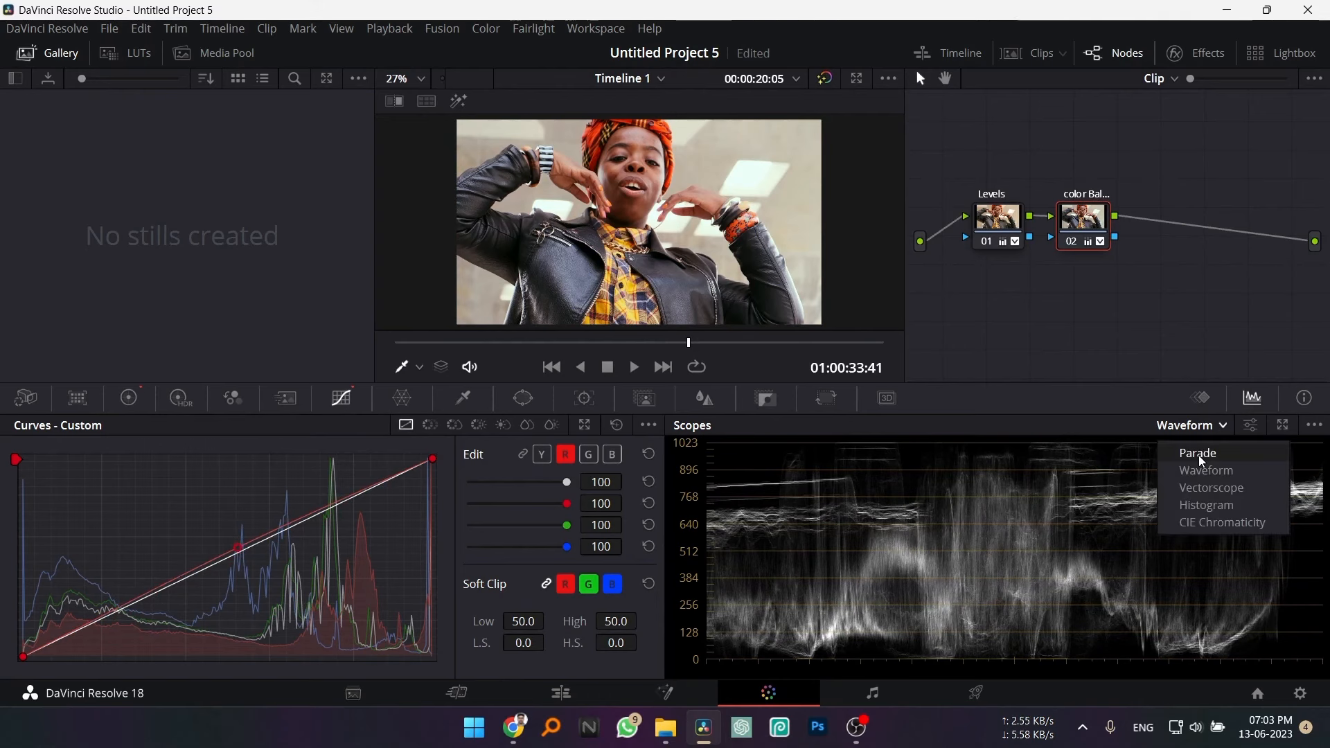
pyautogui.click(1203, 458)
pyautogui.moveTo(239, 554); pyautogui.dragTo(223, 601)
pyautogui.hotkey('ctrl', 'z')
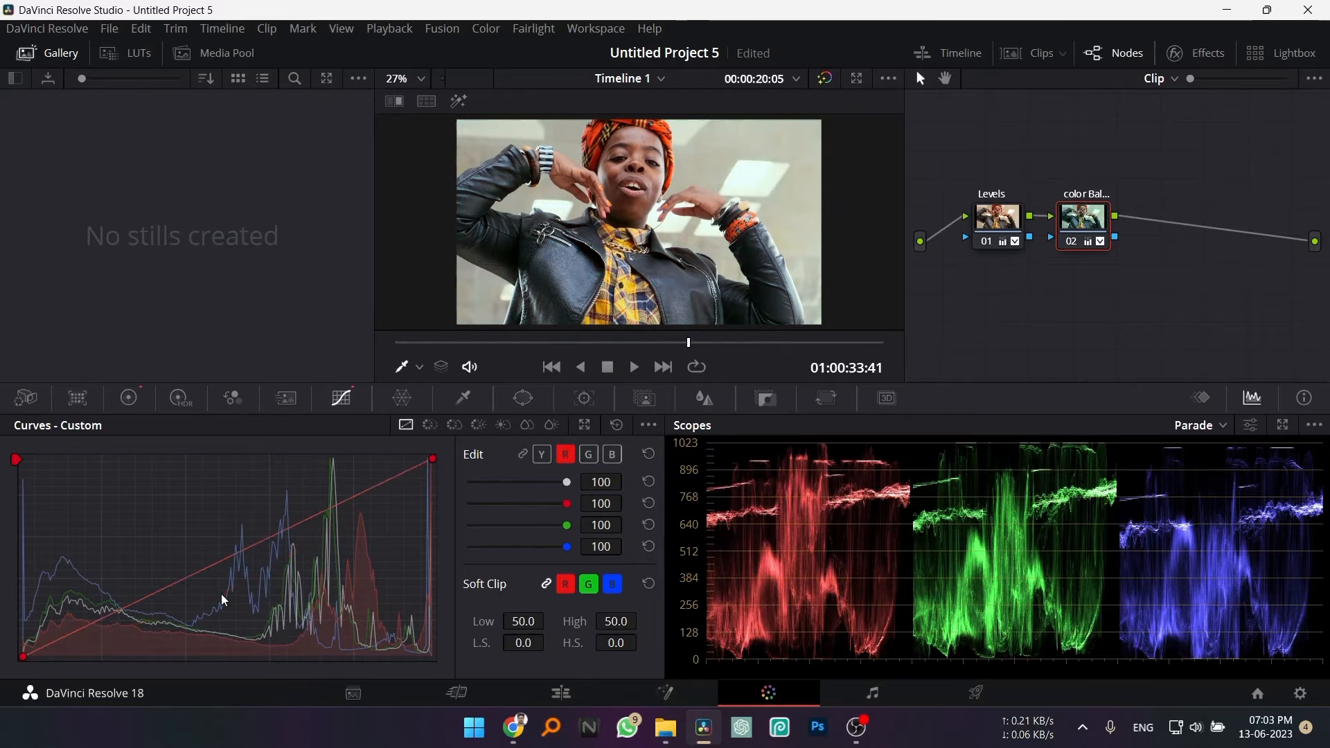
# With the Qualifier, sample the orange headscarf onto the custom curves and adjust the red curve at its sampled point
pyautogui.click(542, 455)
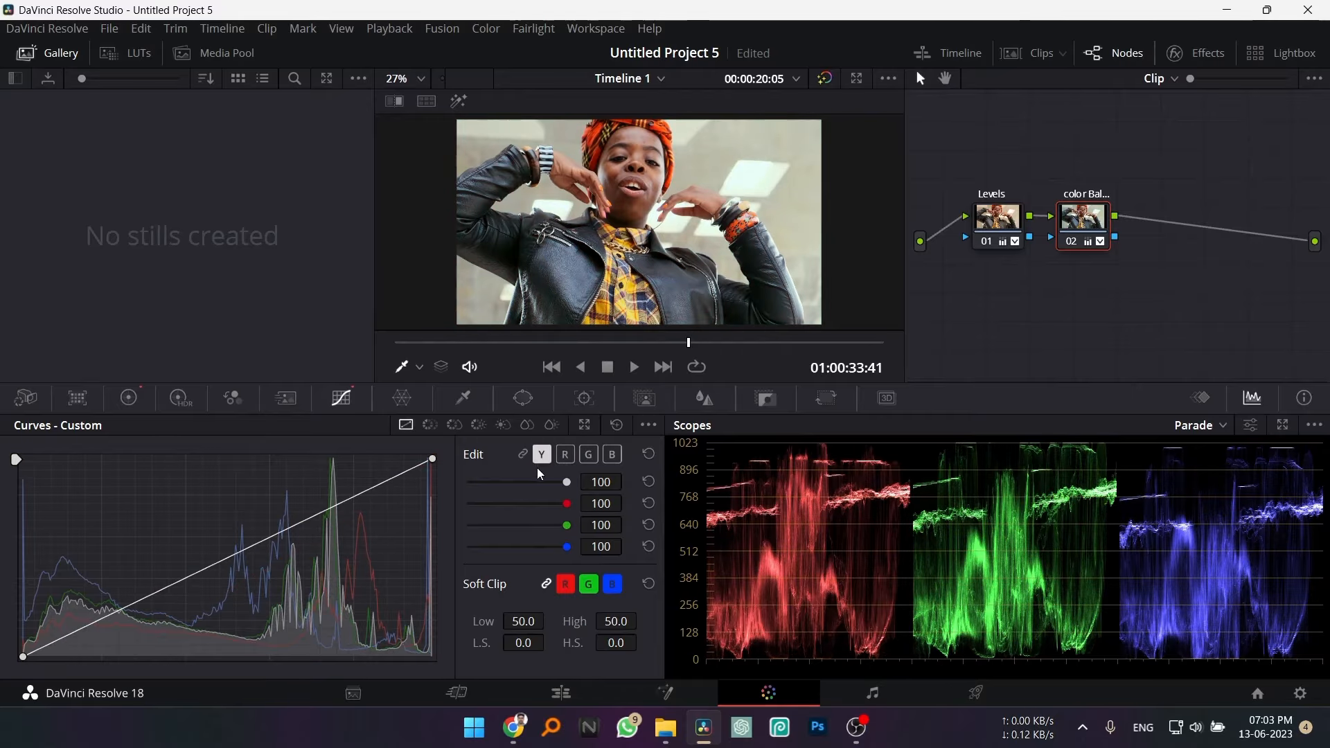
pyautogui.click(420, 367)
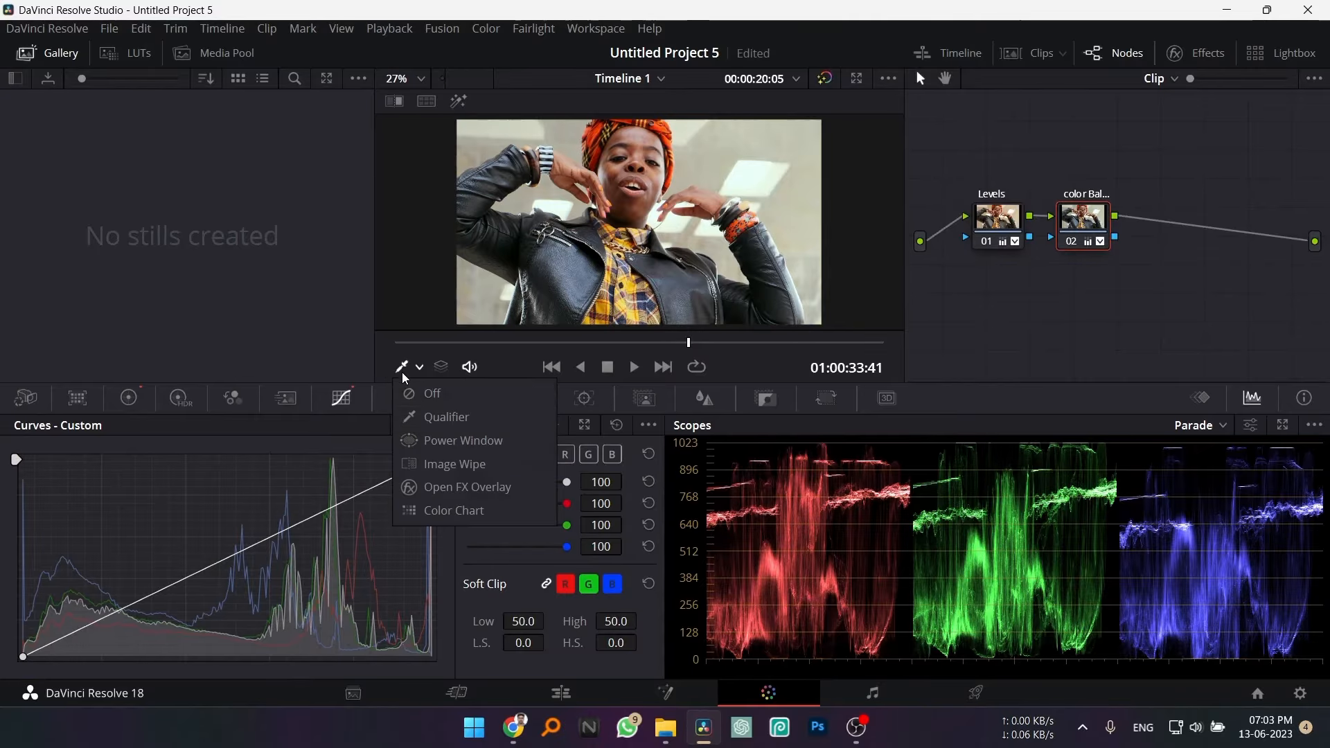
pyautogui.click(432, 419)
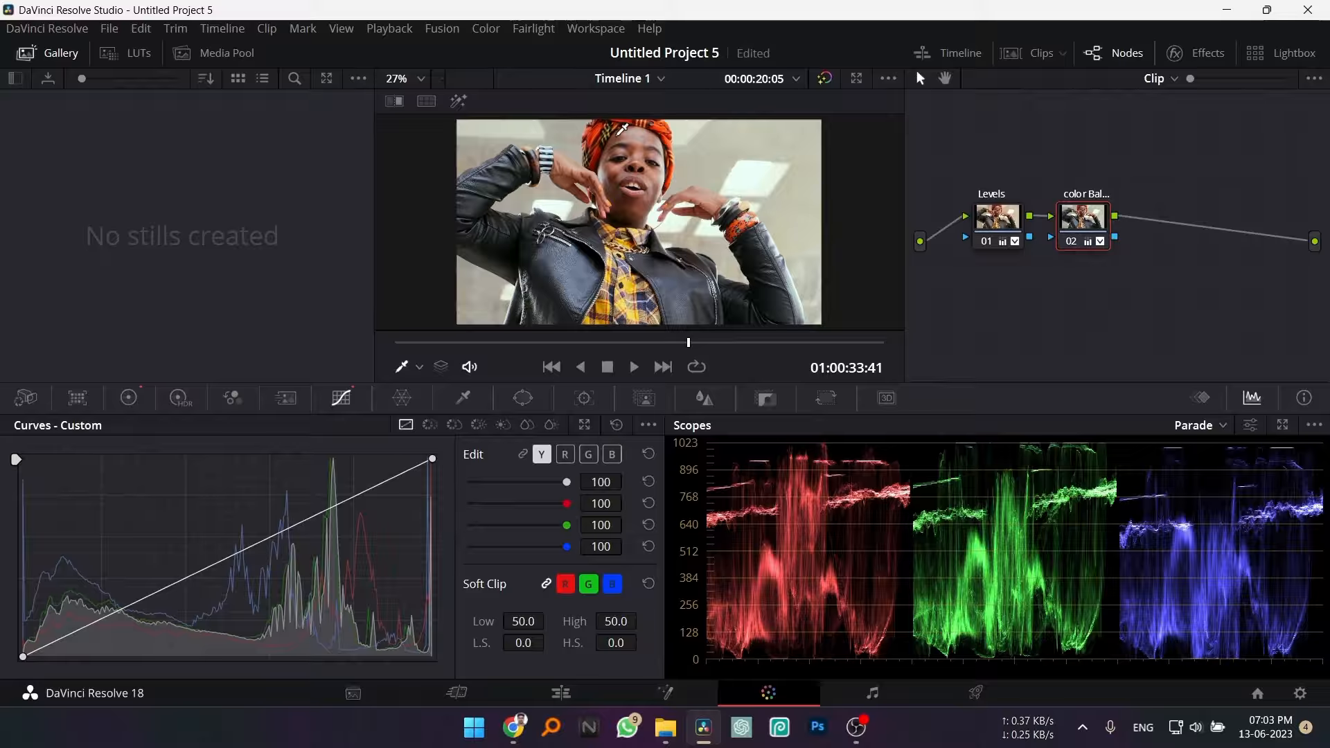
pyautogui.moveTo(623, 128); pyautogui.dragTo(633, 129)
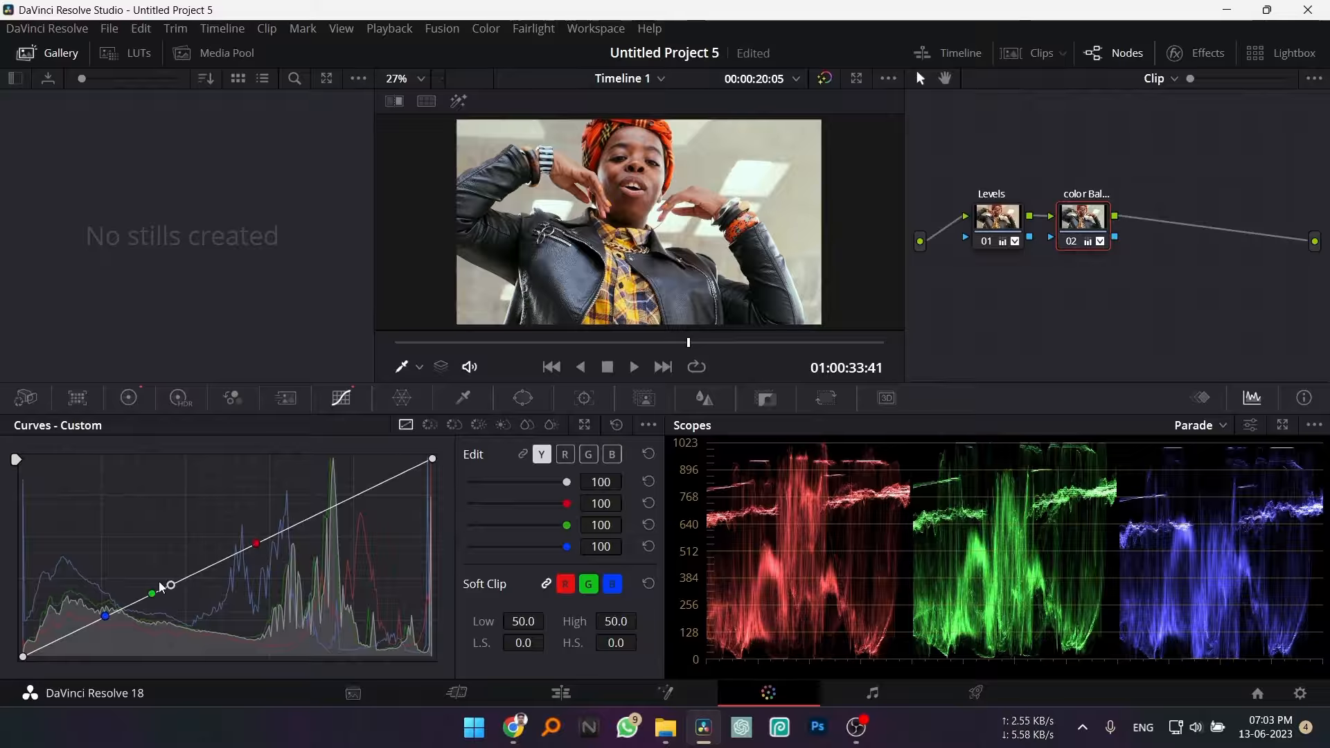
pyautogui.click(566, 455)
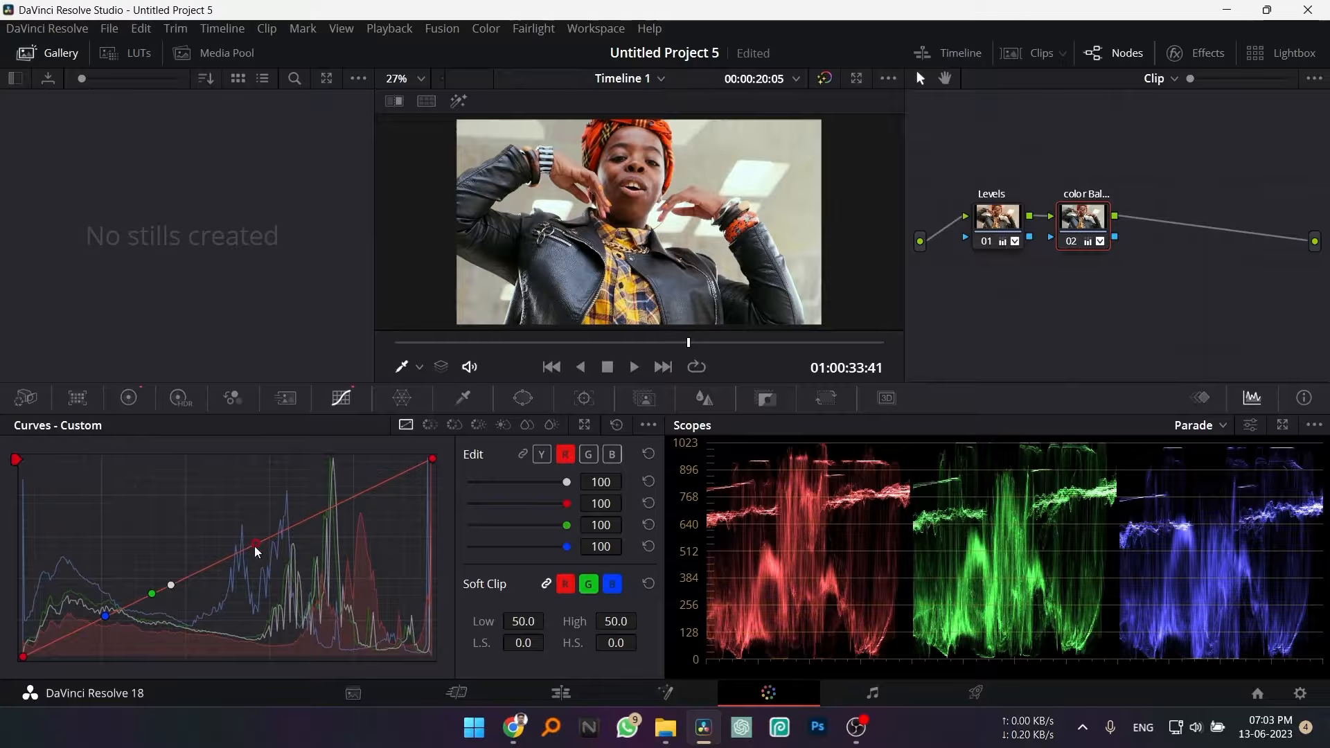
pyautogui.moveTo(258, 548)
pyautogui.mouseDown()
pyautogui.moveTo(239, 525)
pyautogui.moveTo(264, 547)
pyautogui.mouseUp()
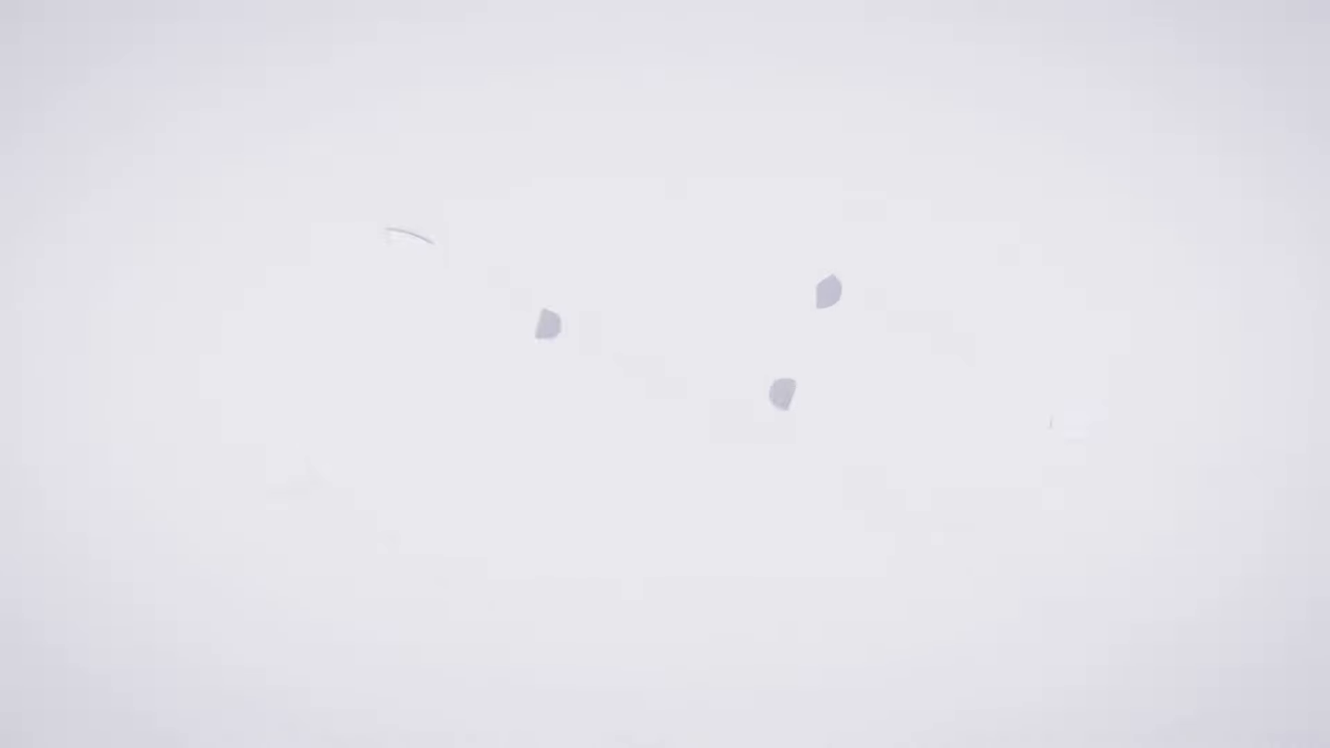